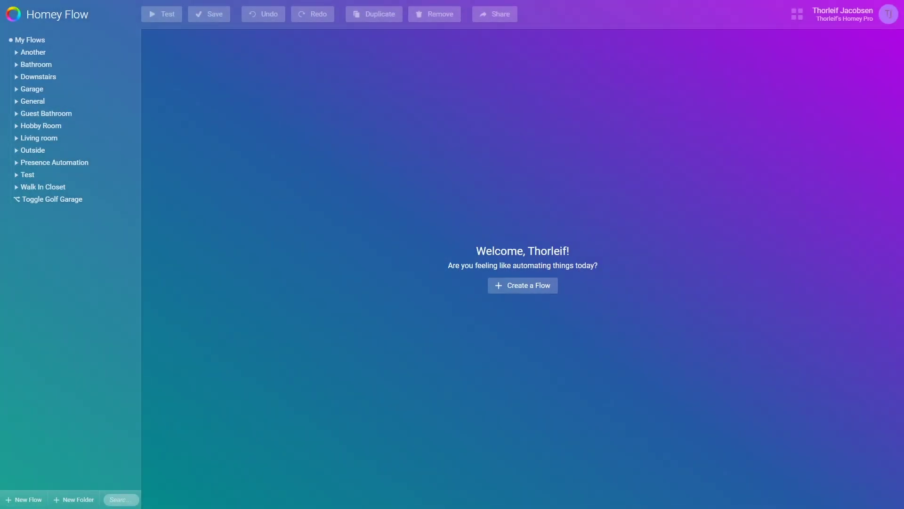
Step: Create a blank flow named 'Math Example' with 'This Flow is started' as its When trigger
click(504, 285)
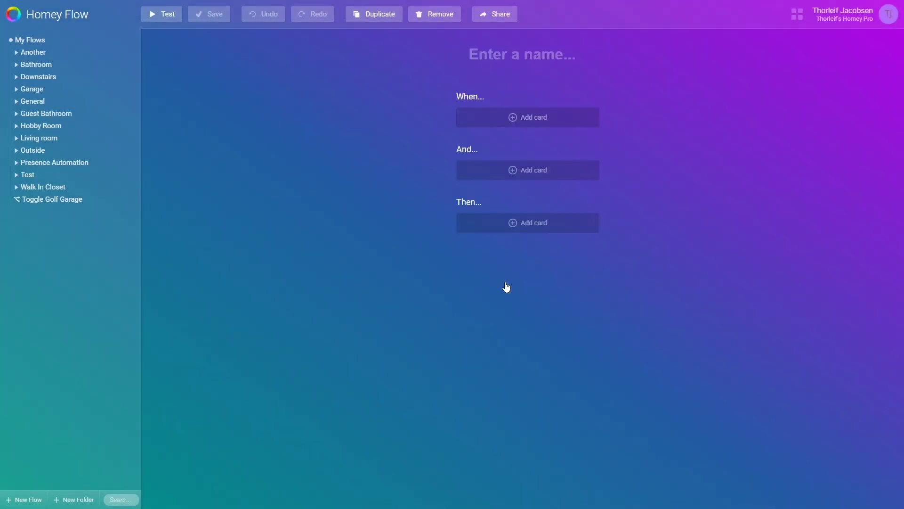
click(514, 51)
text(Math )
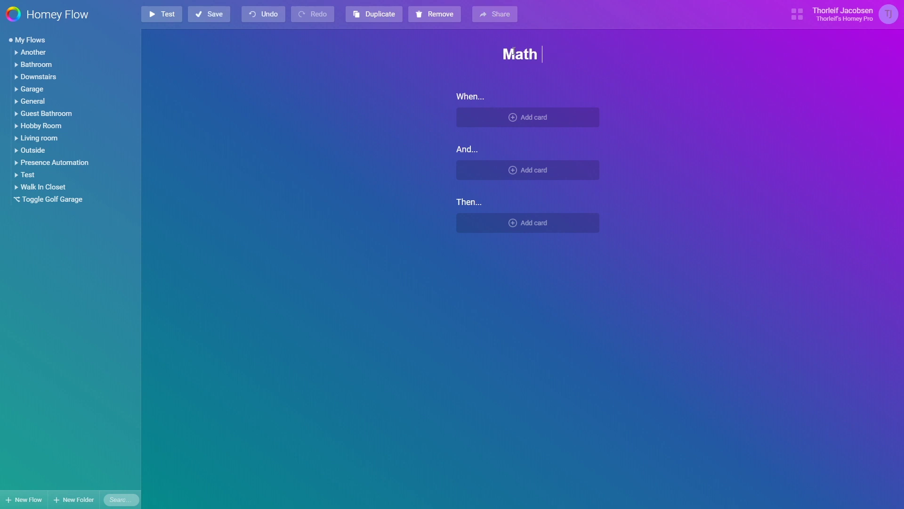
text(Example)
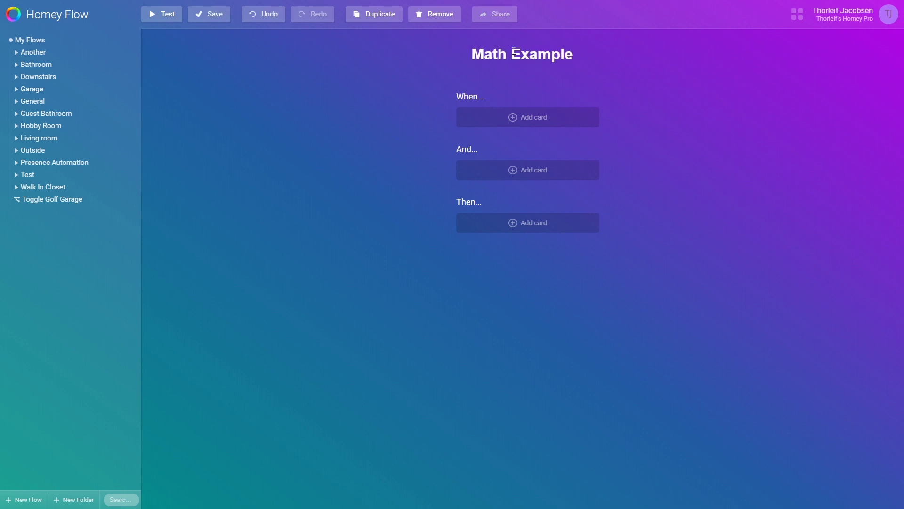
click(501, 122)
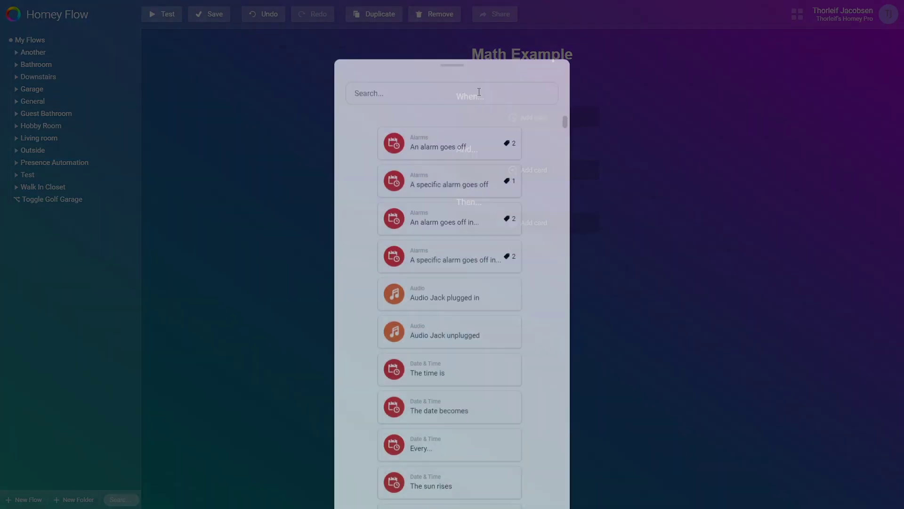
text(th)
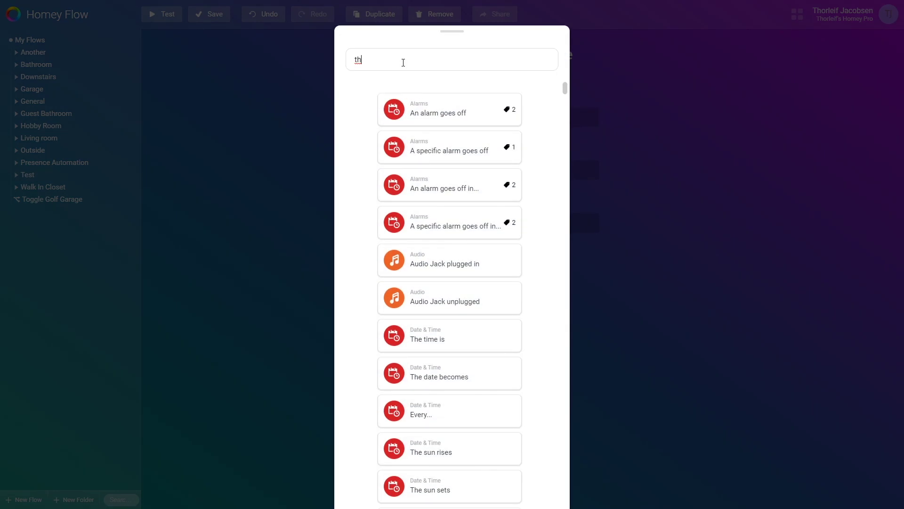
text(is)
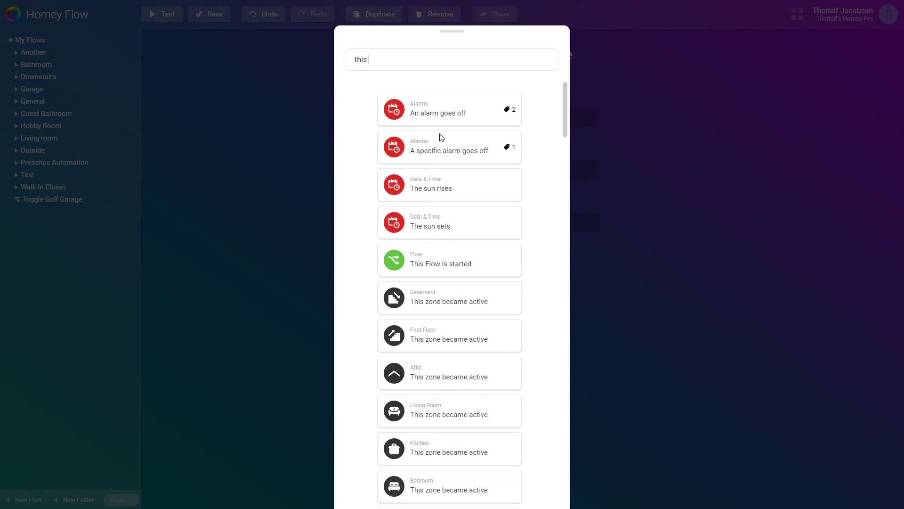
click(454, 269)
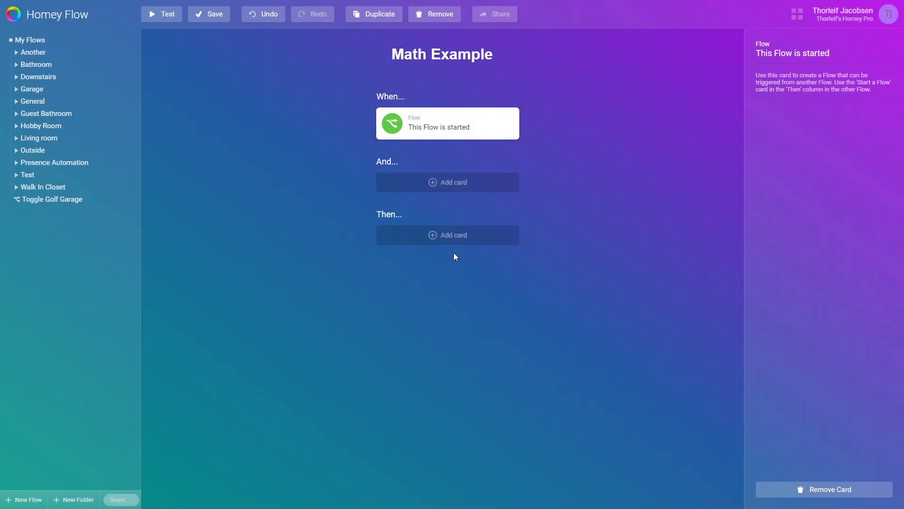
click(437, 235)
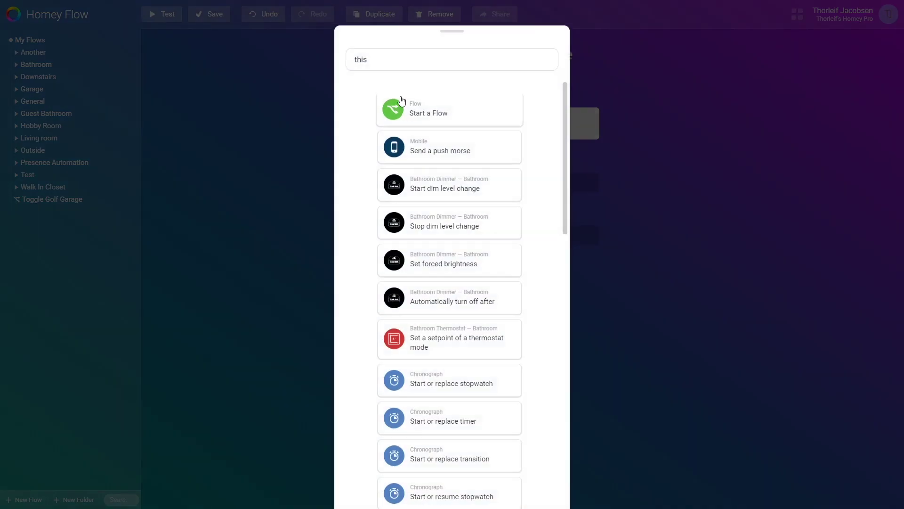
Step: Add a 'Send a push notification' action sending the user 'What is 1+1', then save
double_click(392, 57)
text(notific)
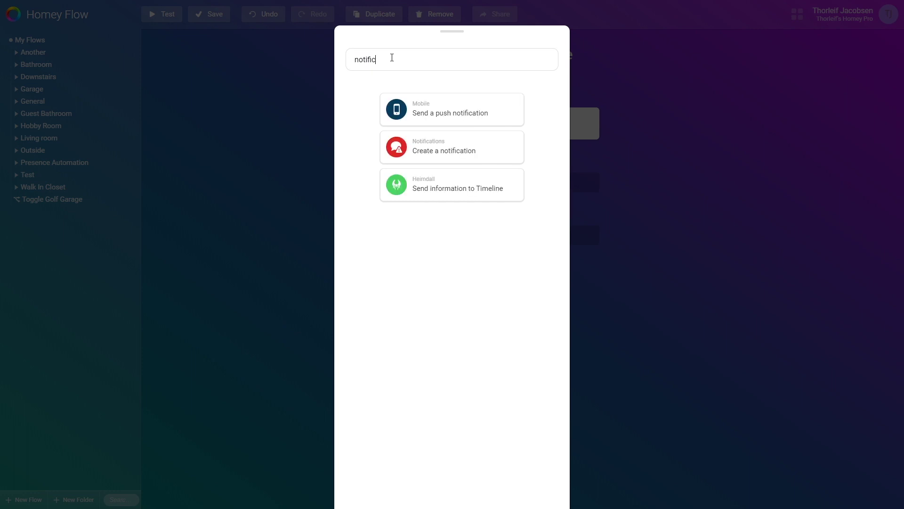
click(417, 118)
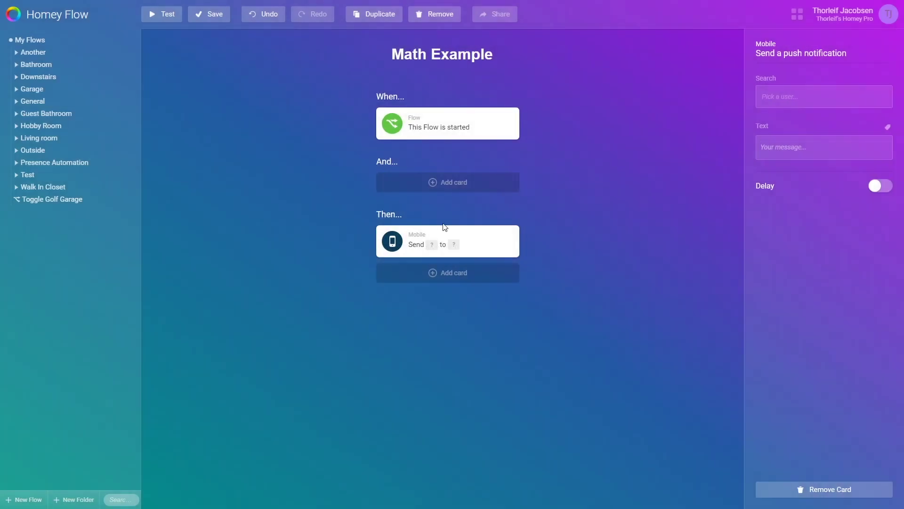
click(777, 96)
text(th)
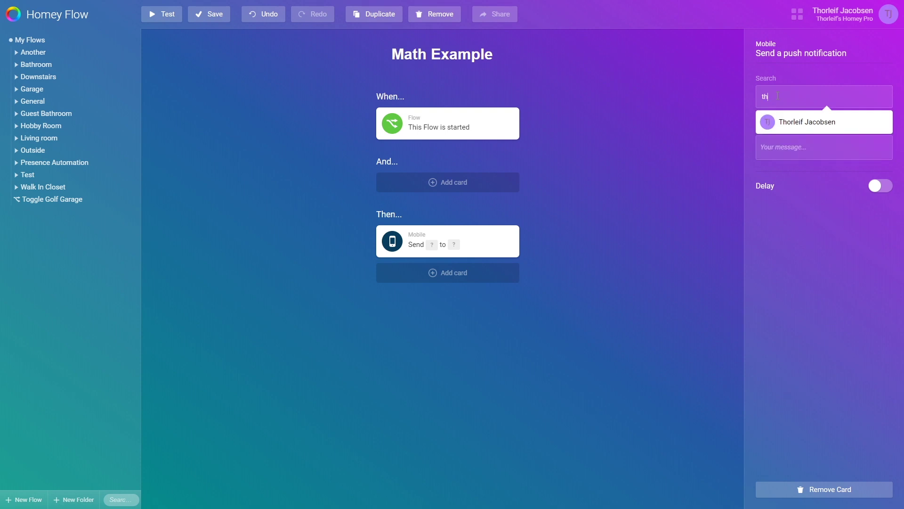
click(790, 123)
click(782, 148)
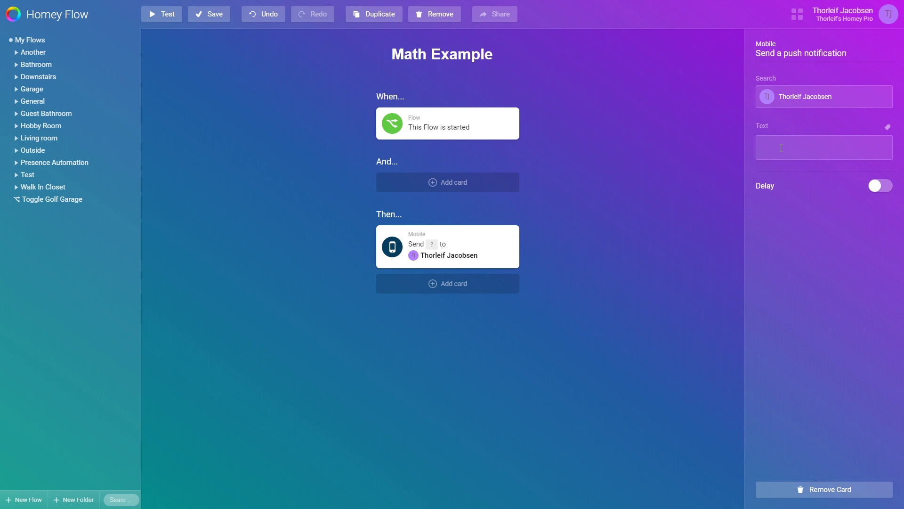
text(What is 1+1)
click(198, 14)
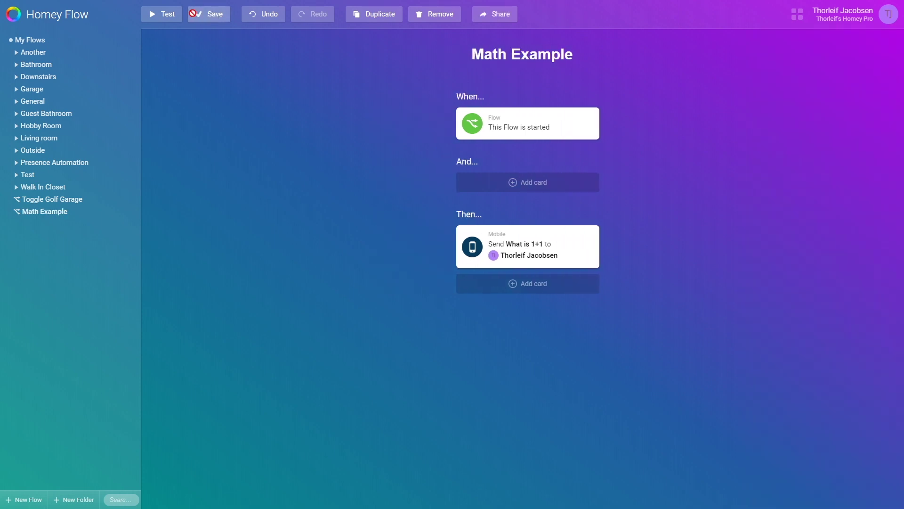
Step: Test the flow, change the message to 'What is {{1+1}}', save, and test again
click(170, 15)
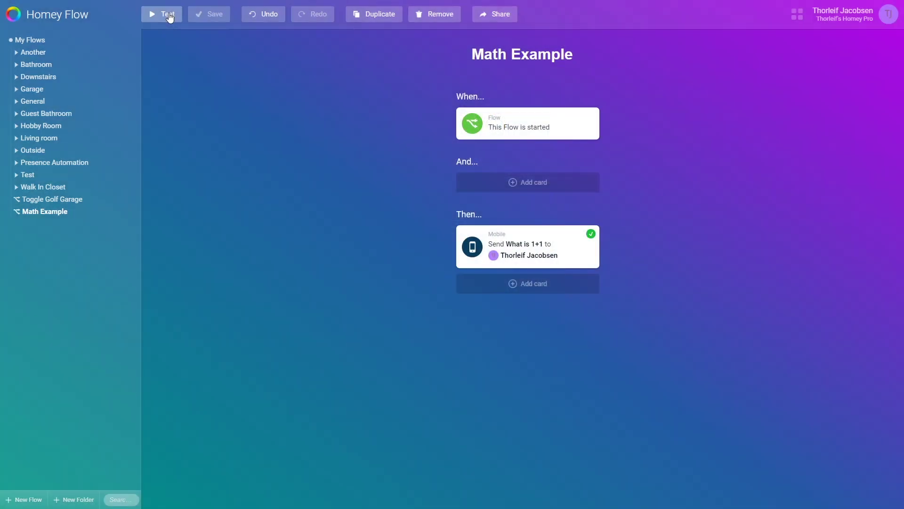
click(535, 247)
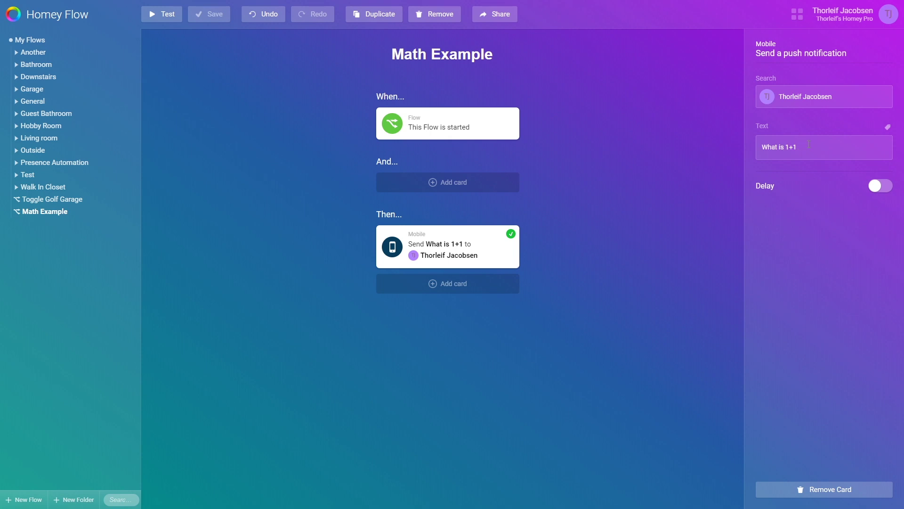
text({{)
key(End)
text(}})
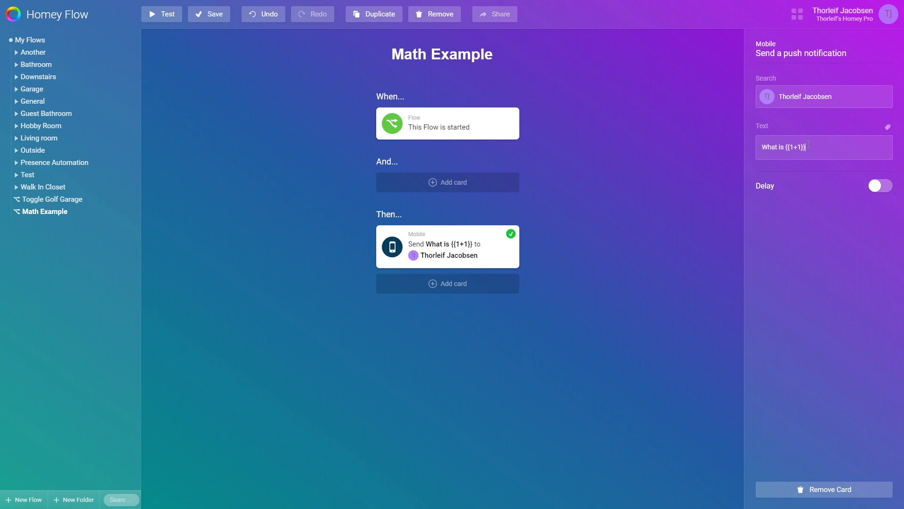
click(197, 14)
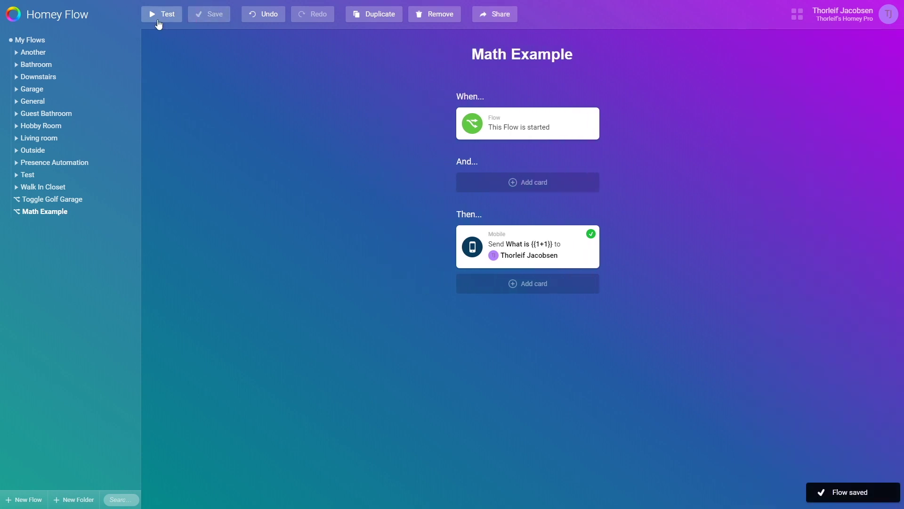
click(165, 17)
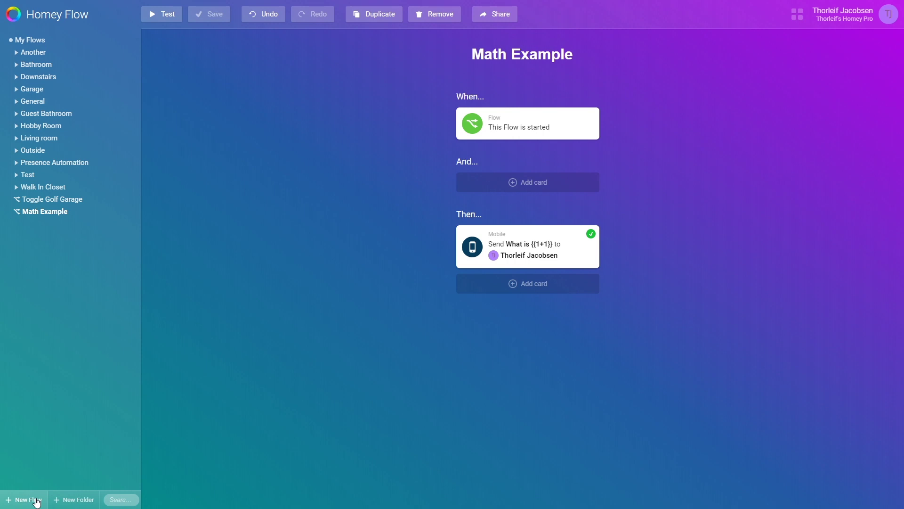
Step: Create a new flow 'Charge Timer Logic' triggered when the charger's power changes
click(36, 500)
click(496, 55)
text(Charge Timer Logic)
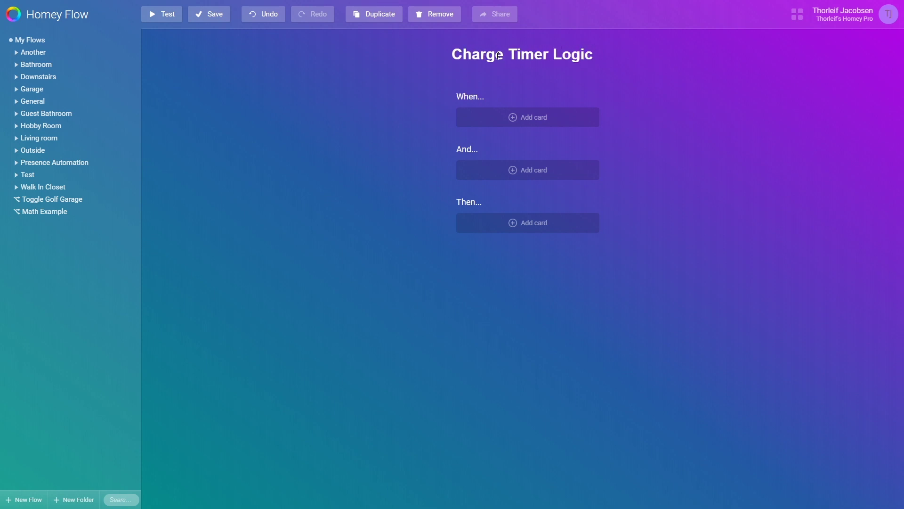
click(549, 121)
text(notific)
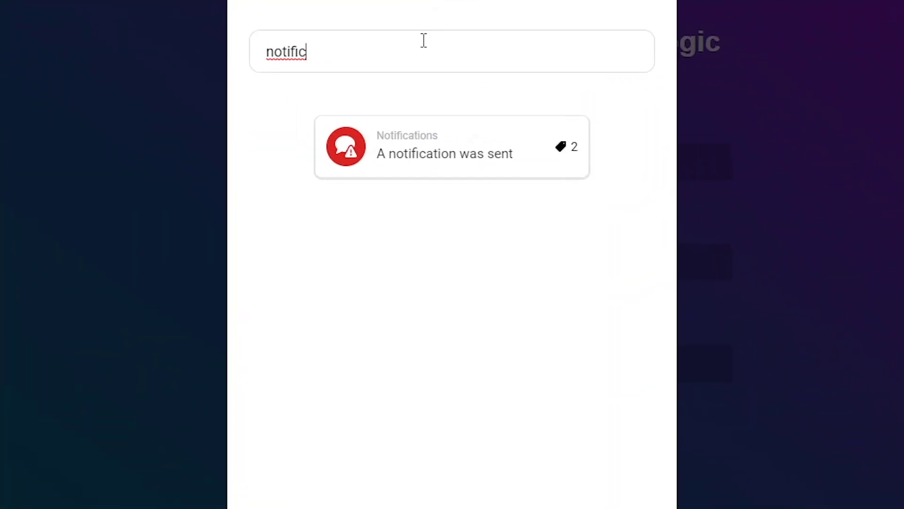
key(ctrl+a)
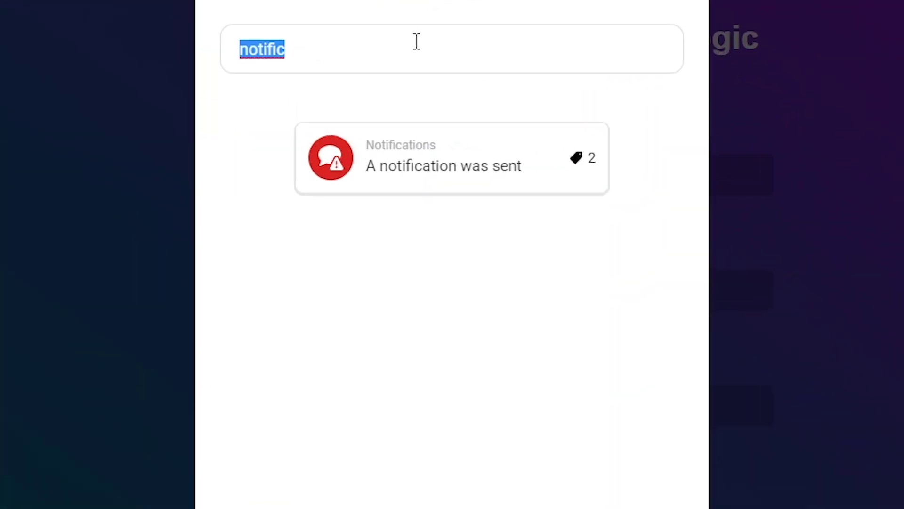
text(charger)
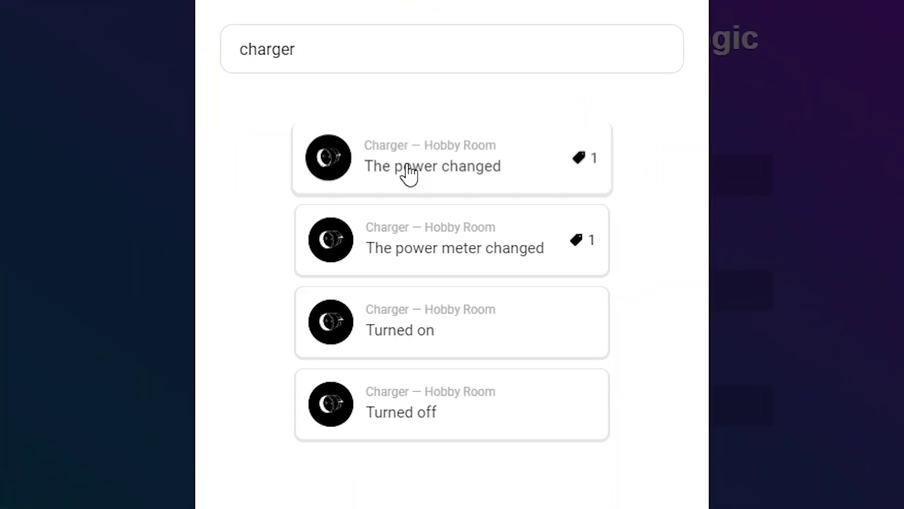
click(409, 175)
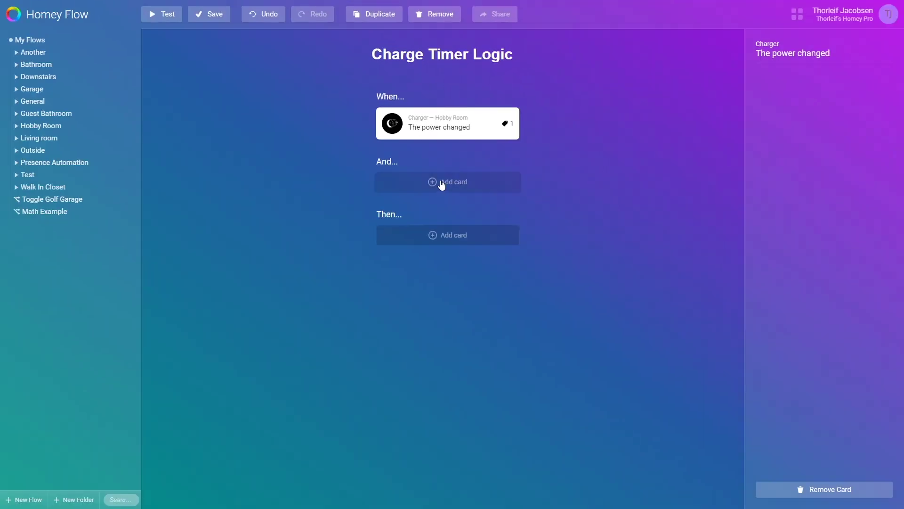
Step: Add an And condition requiring Power to be greater than 10
click(441, 182)
key(ctrl+a)
text(greater)
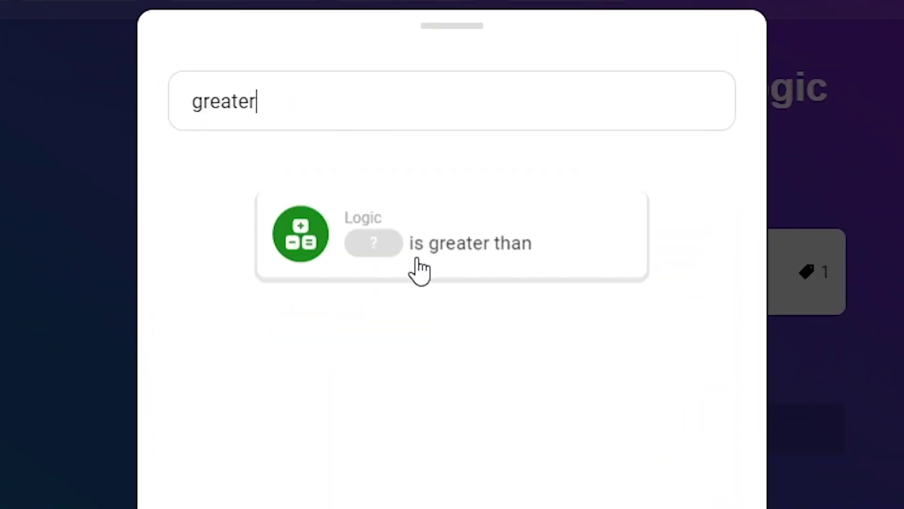
click(428, 252)
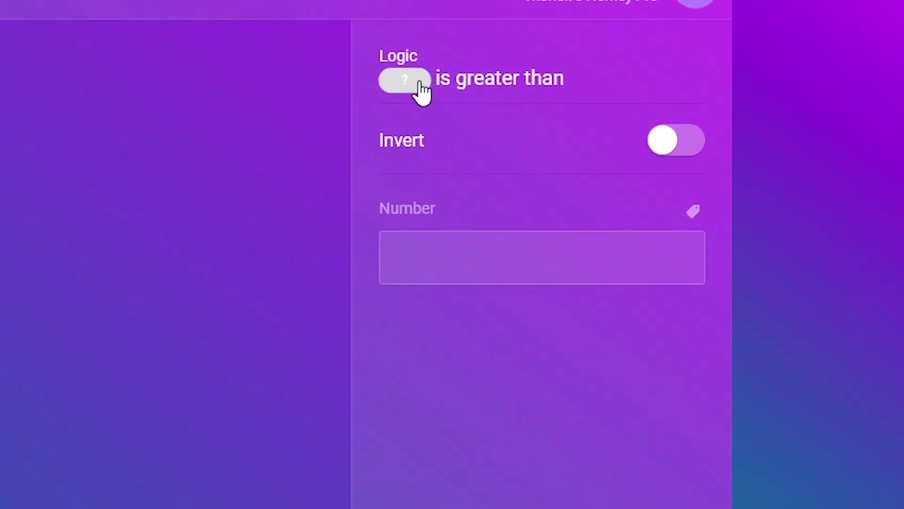
click(419, 90)
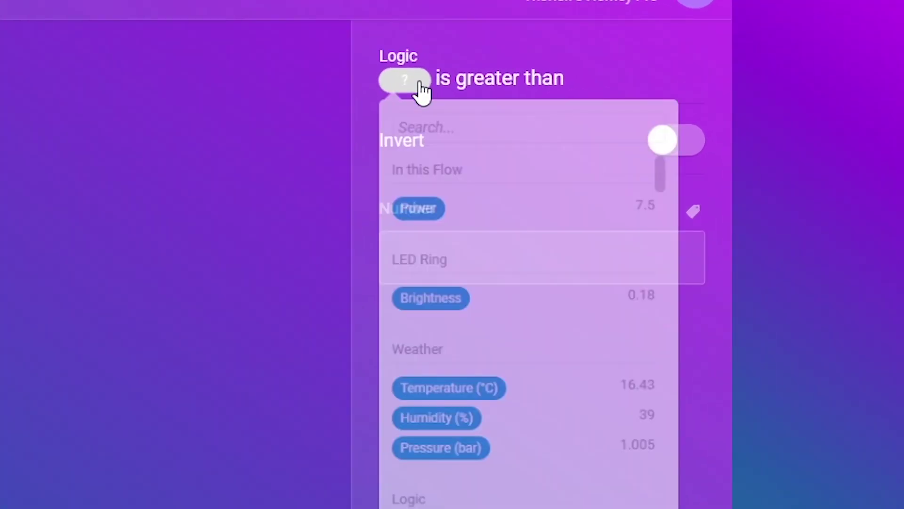
click(410, 217)
click(504, 267)
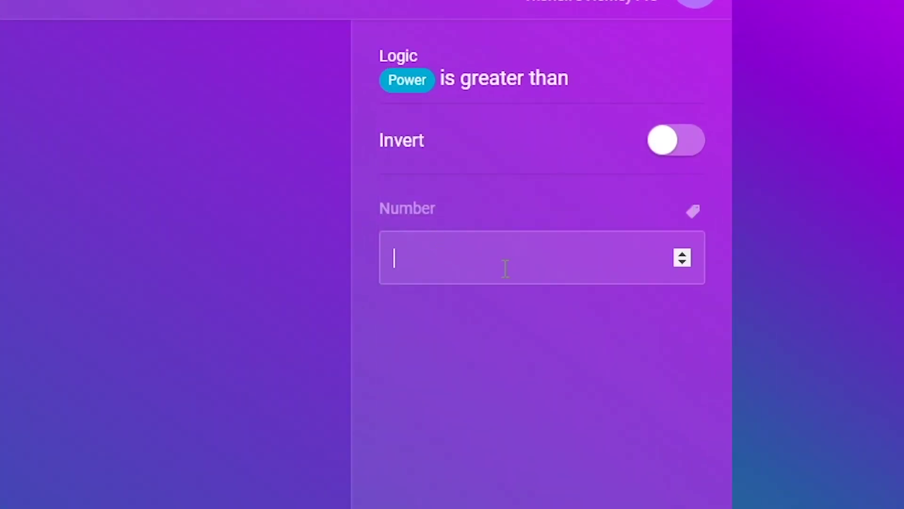
text(10)
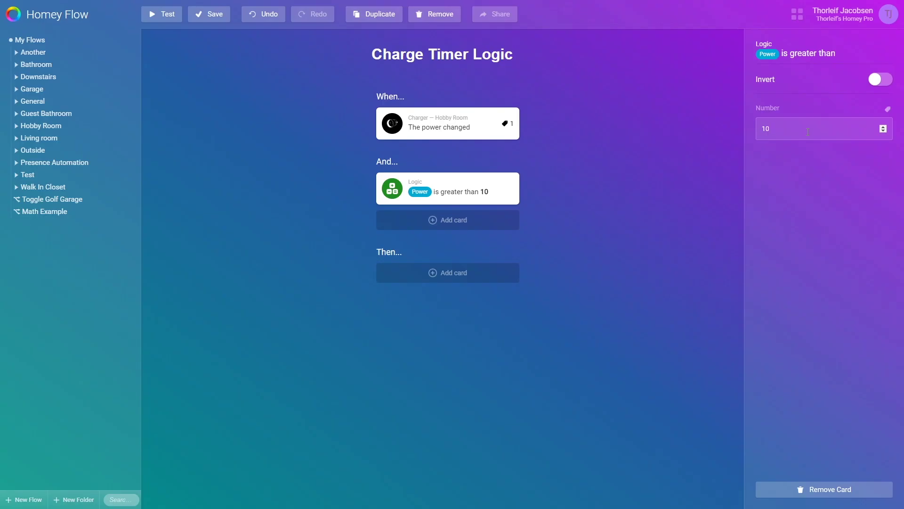
click(412, 263)
Step: Add a Then action that starts or replaces the 'Charge Time' stopwatch
double_click(376, 66)
text(st)
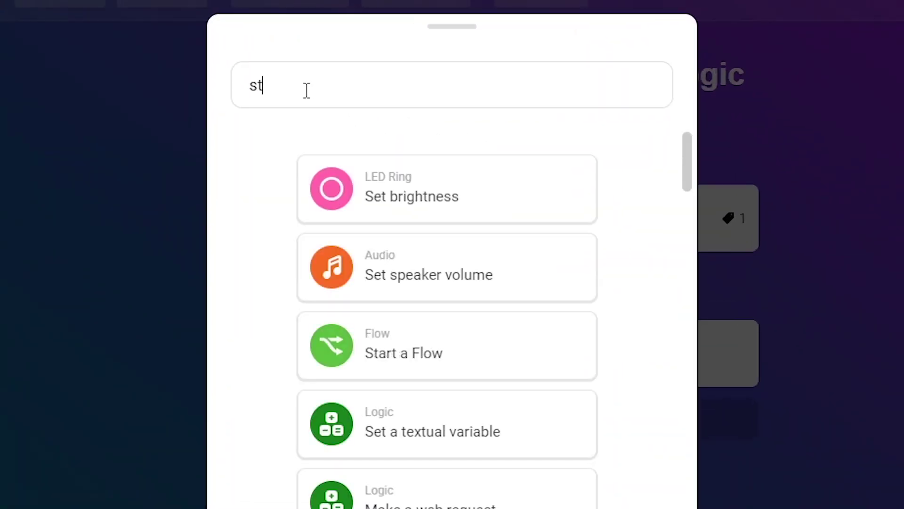
text(opwatch)
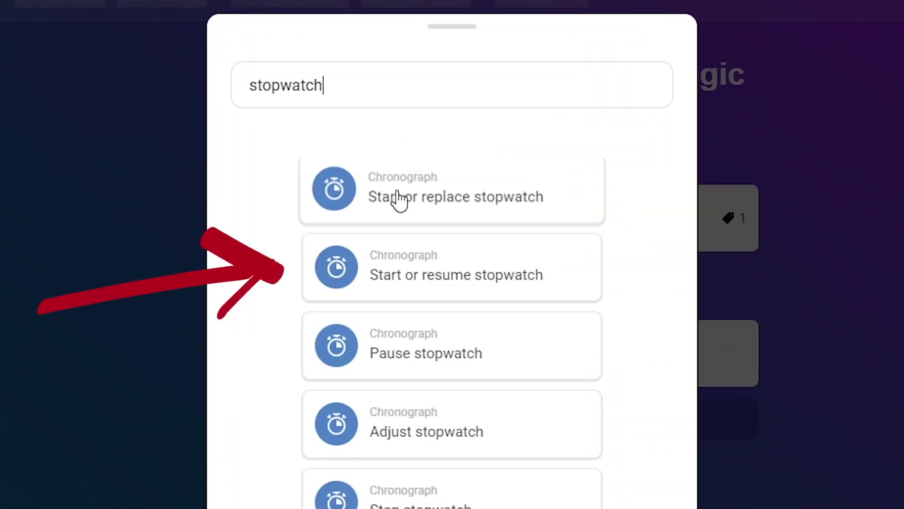
click(398, 198)
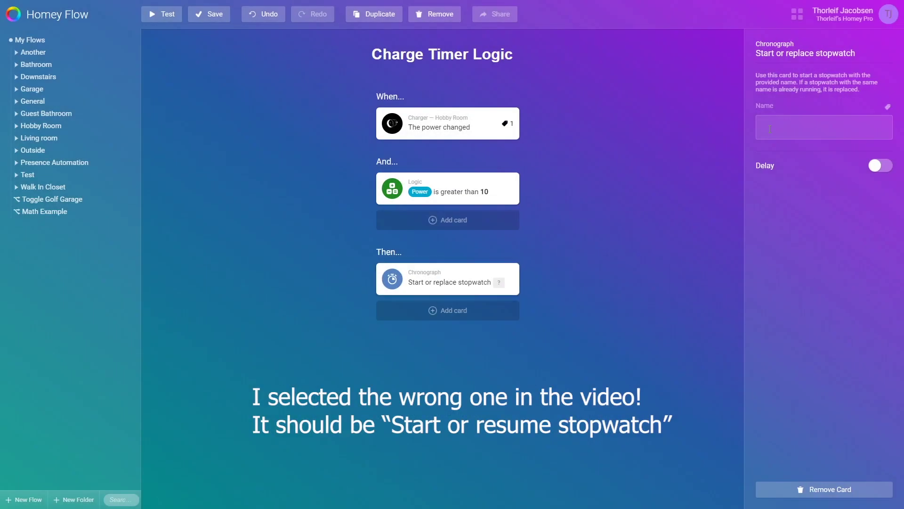
text(Charge Time)
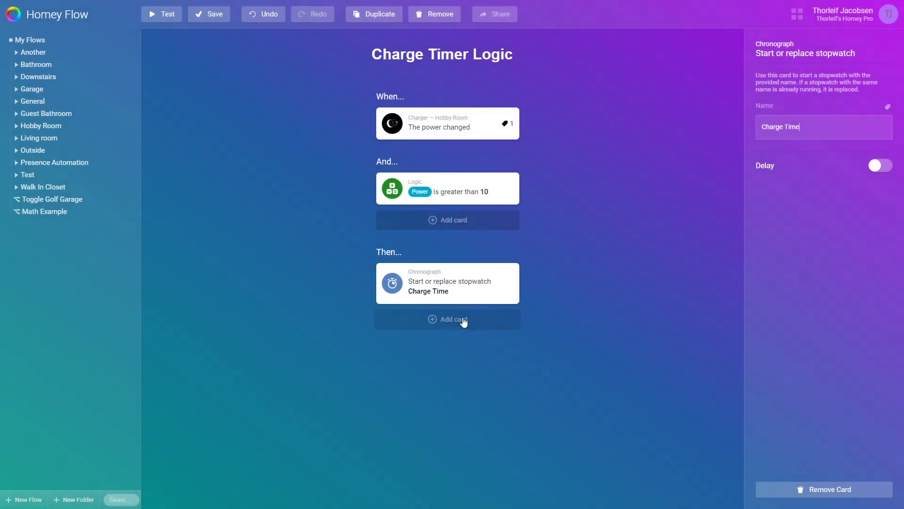
Step: Add a 'Stop stopwatch' action for Charge Time in the else branch and save the flow
click(464, 322)
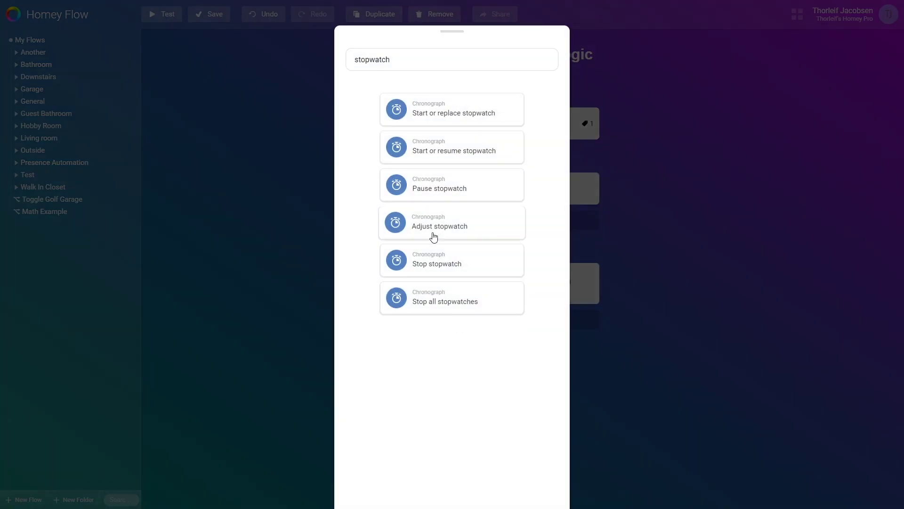
click(430, 263)
click(781, 119)
text(Charge Time)
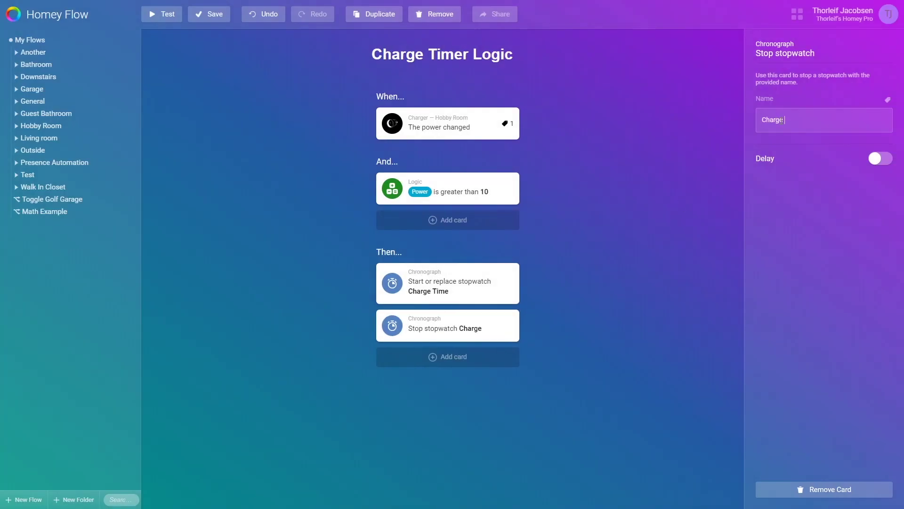
click(645, 295)
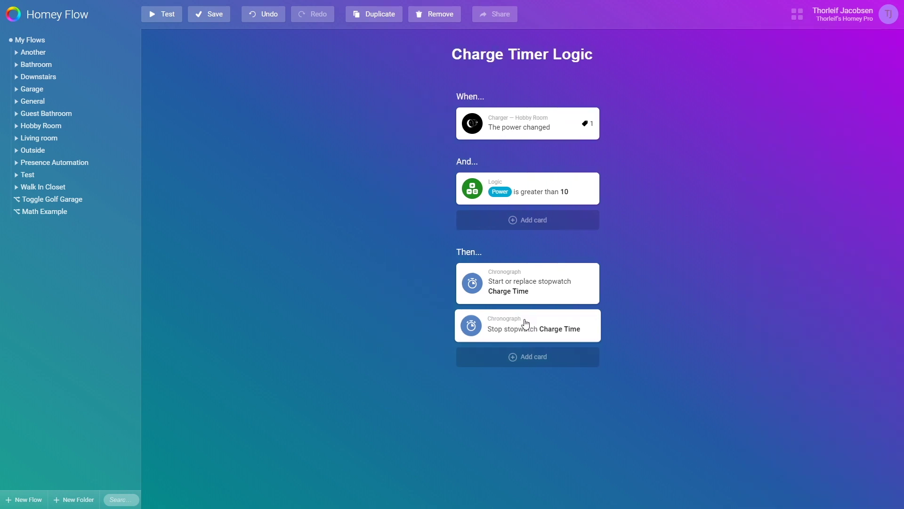
drag(521, 324, 527, 364)
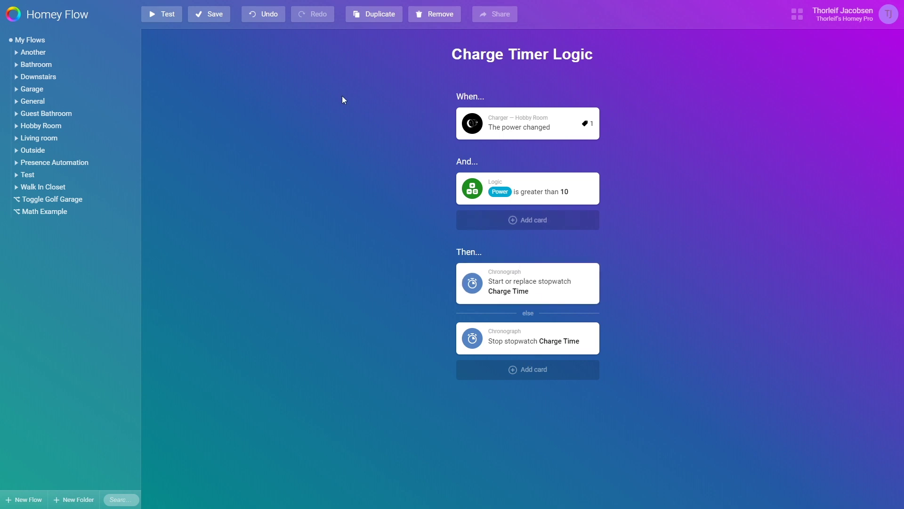
click(201, 16)
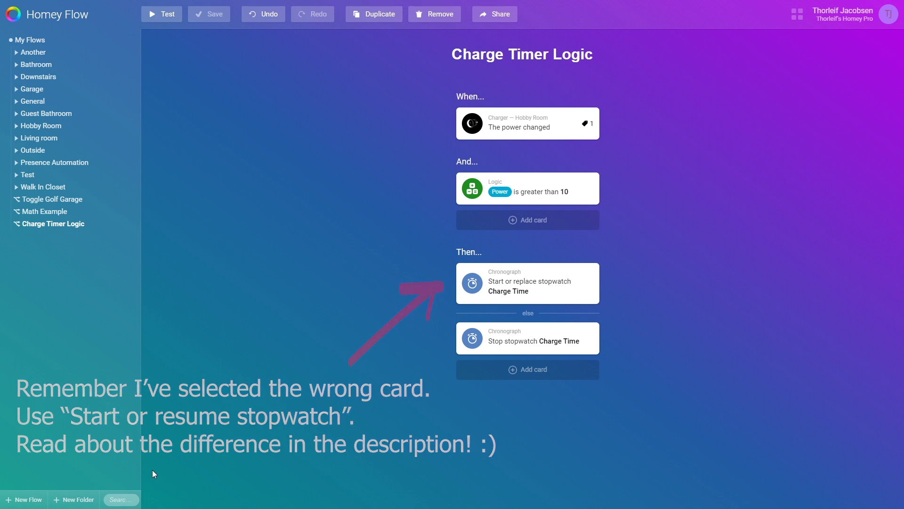
Step: Open a new blank flow from the sidebar
click(17, 502)
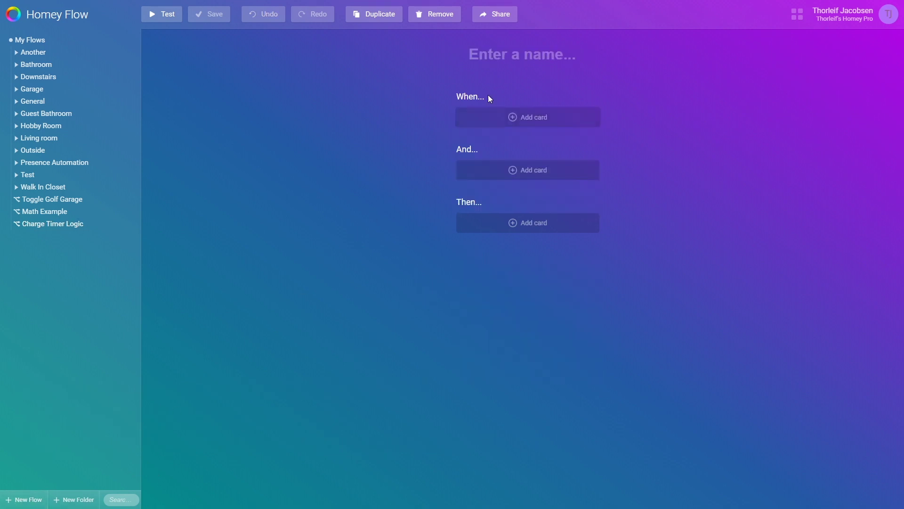
Step: Title the flow 'Charge Stopwatch Stopped' with a 'Stopwatch is stopped' trigger for Charge Time
click(507, 52)
text(Charge )
text(Stopwatch Stopp)
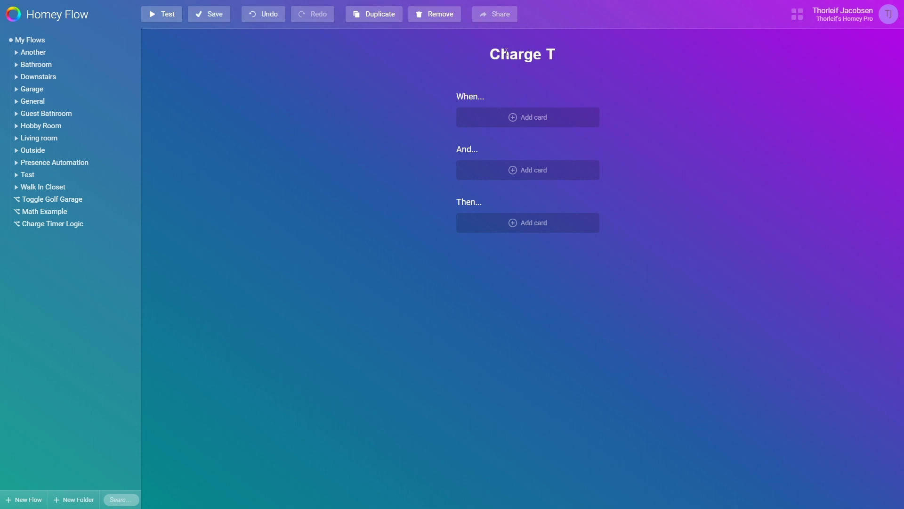
text(ed)
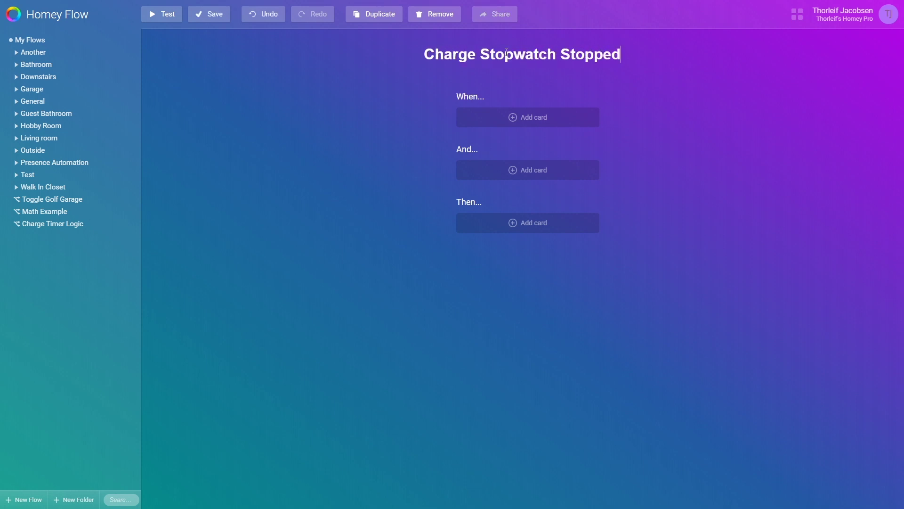
click(512, 118)
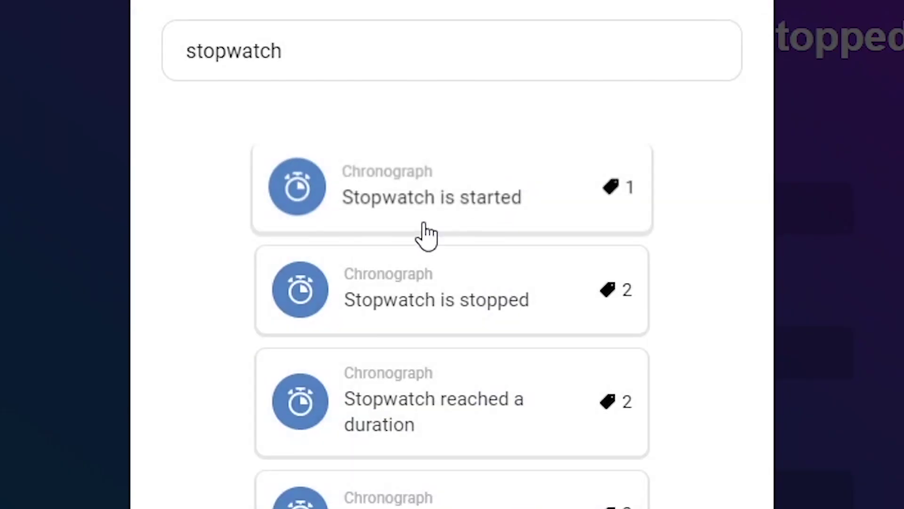
click(401, 306)
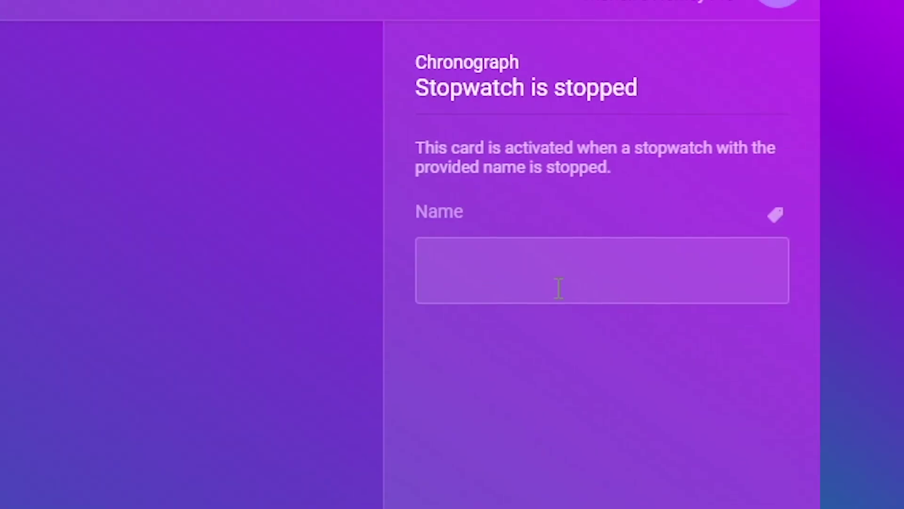
click(562, 287)
text(Charge Time)
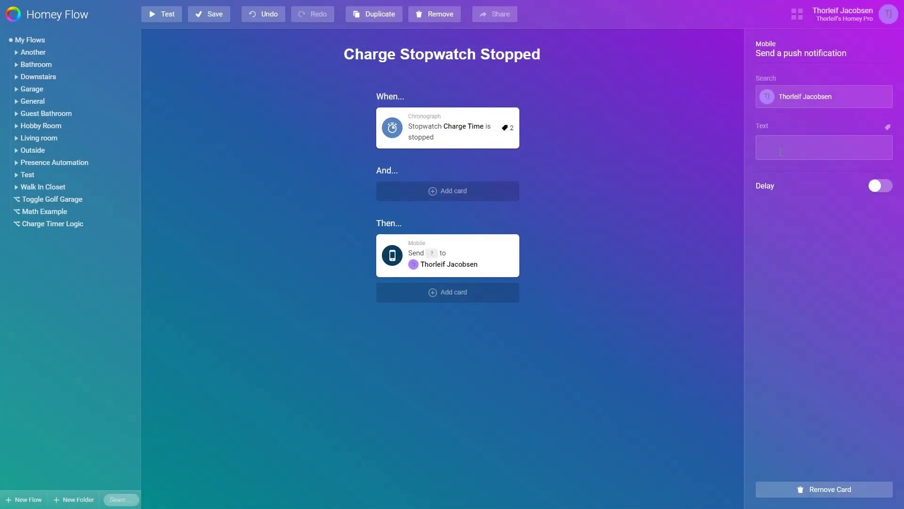
Step: Set the notification text to 'Charging done after [Duration (s)] seconds.'
text(Chargin done after)
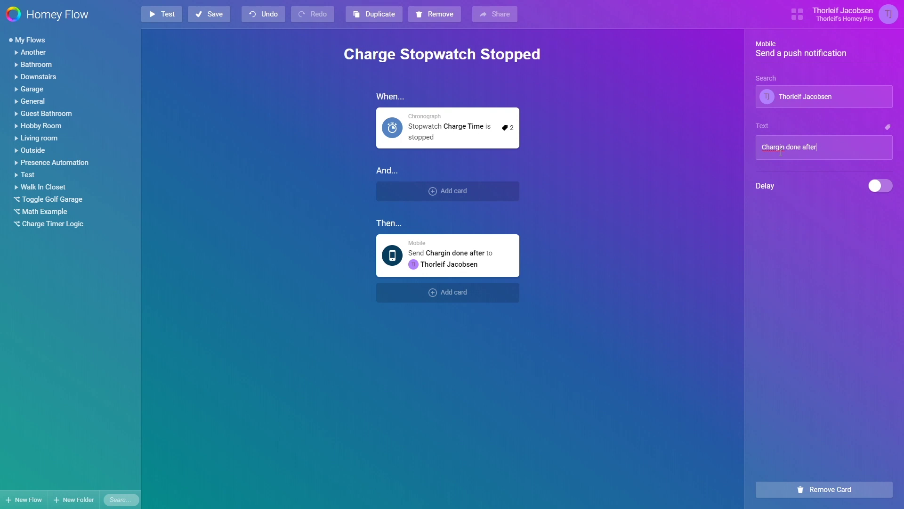
click(887, 127)
click(781, 197)
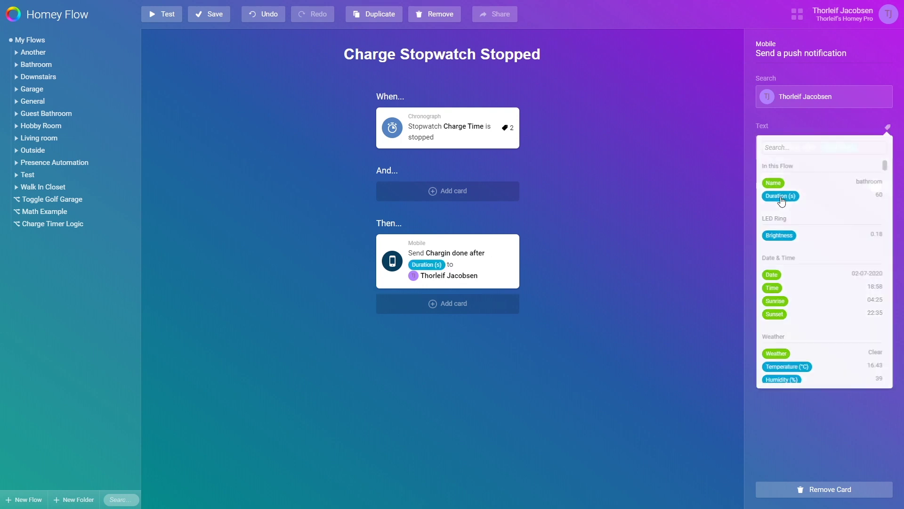
click(785, 147)
text(g)
click(867, 147)
text(sec)
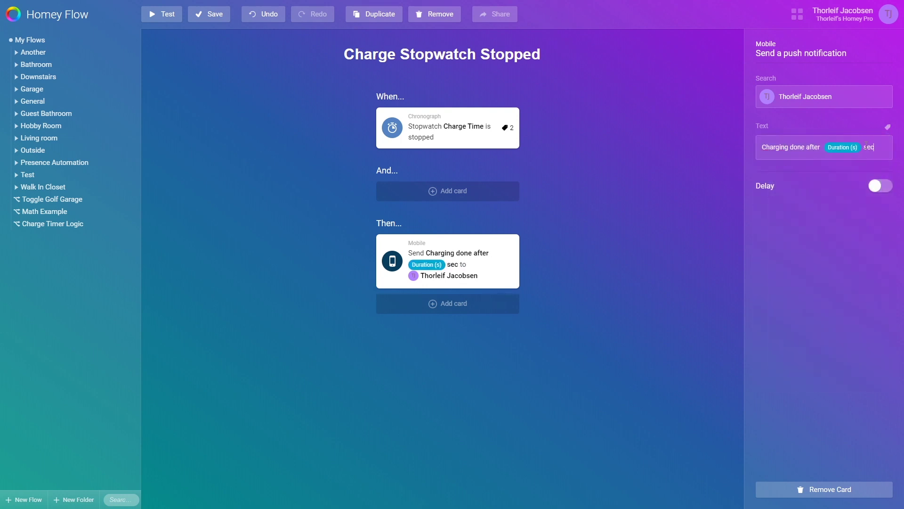
text(onds.)
Step: Save and test-run the flow, which delivers 'Charging done after 60 seconds'
click(208, 13)
click(162, 14)
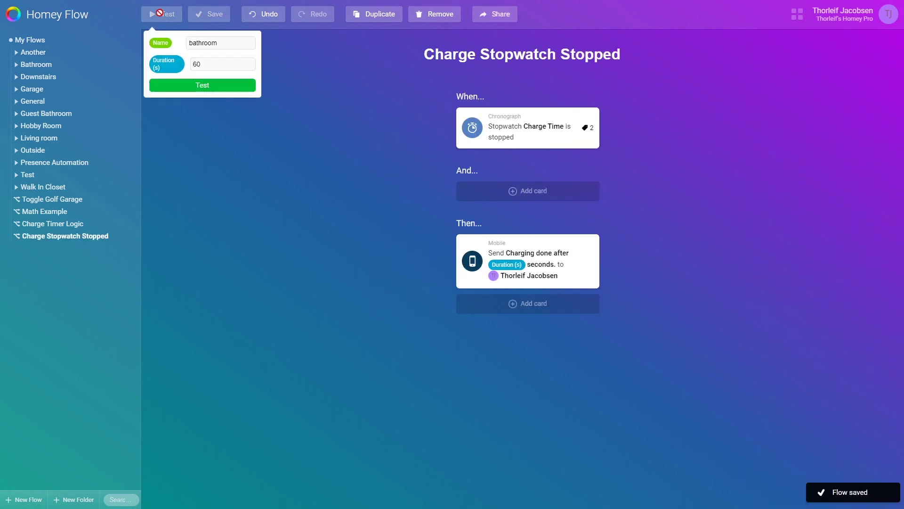
click(196, 88)
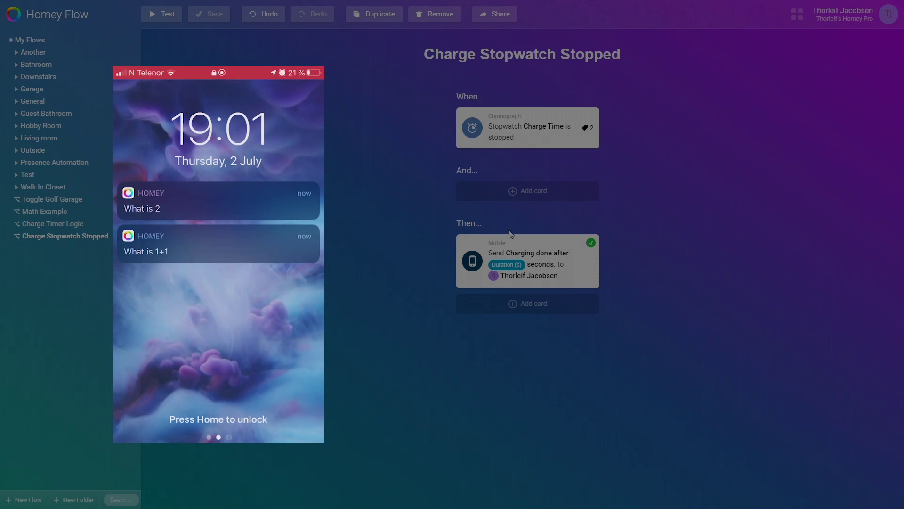
click(535, 253)
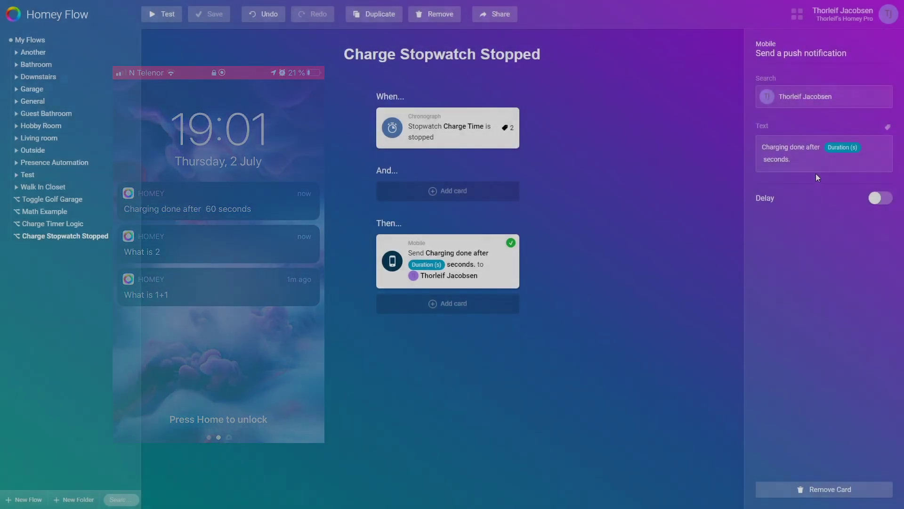
click(807, 159)
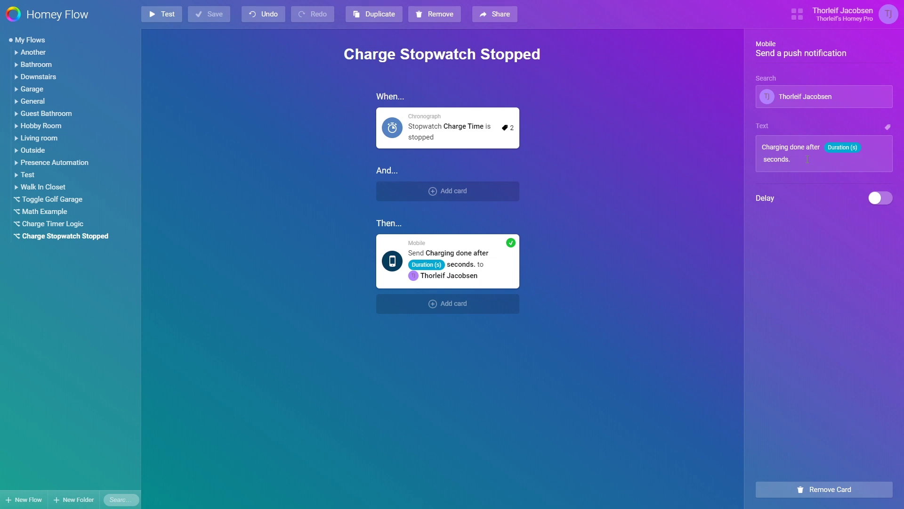
Step: Replace the message ending with '{{floor(Duration/60)}} minutes and {{' using the Duration (s) tag
drag(807, 159, 846, 155)
key(BackSpace)
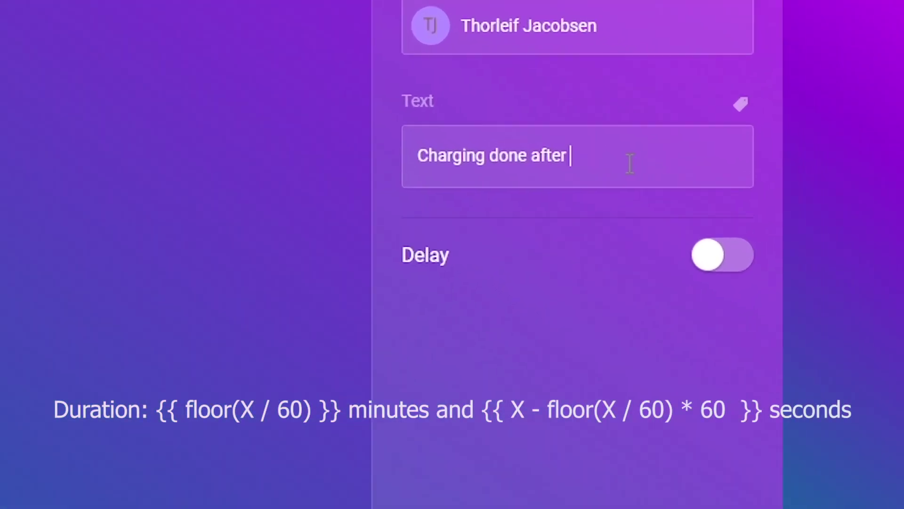
text({{floor()
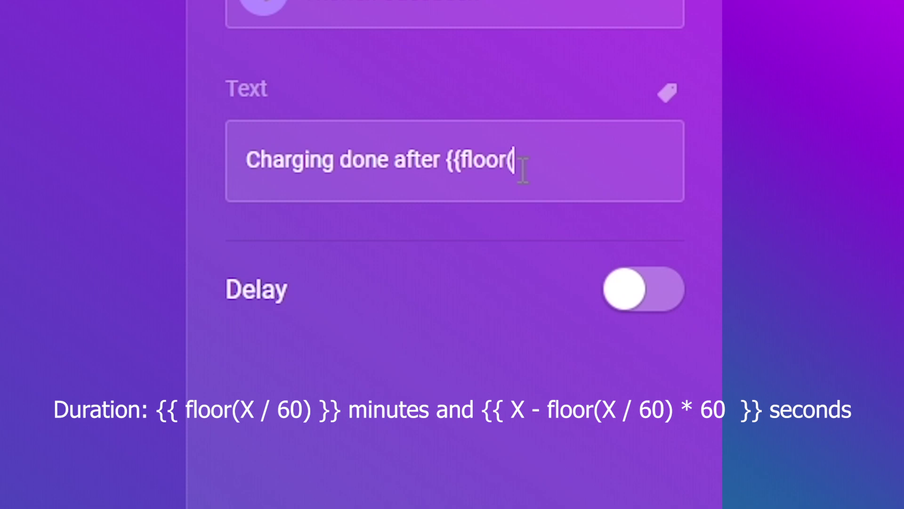
click(666, 94)
click(304, 330)
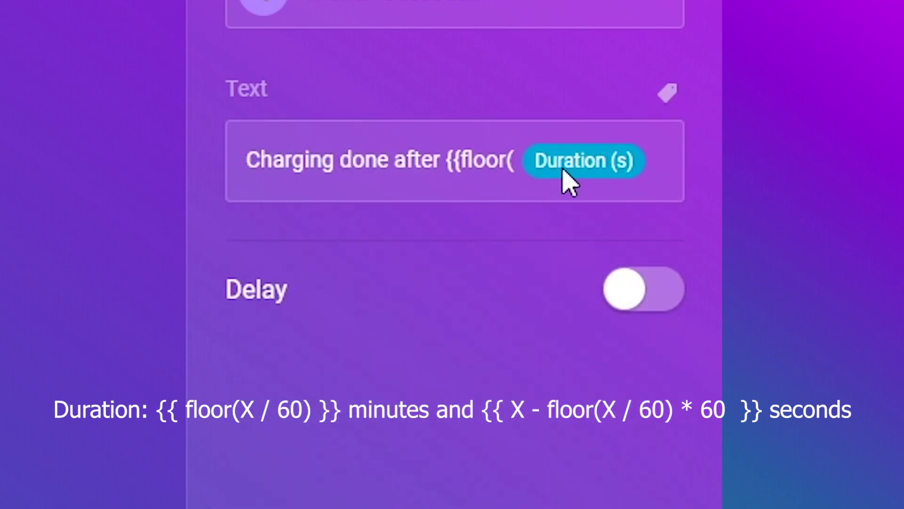
click(518, 160)
key(BackSpace)
click(676, 158)
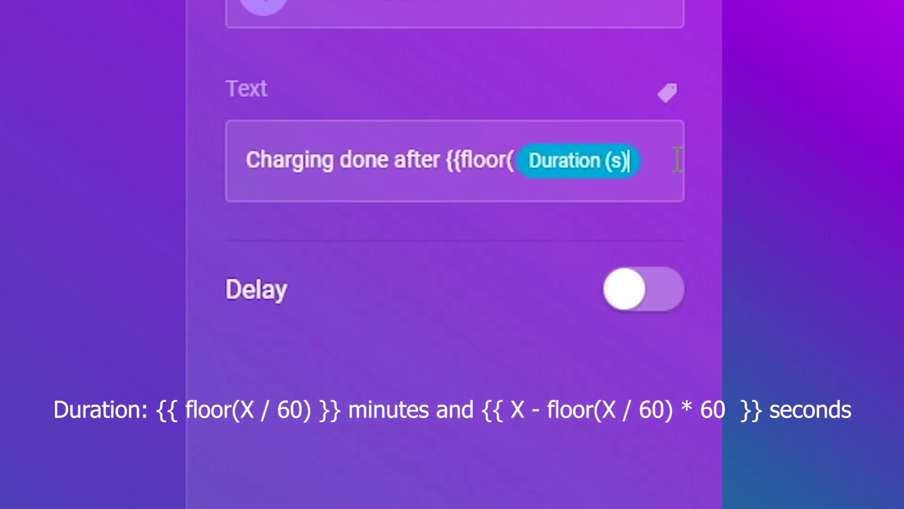
text(/60))
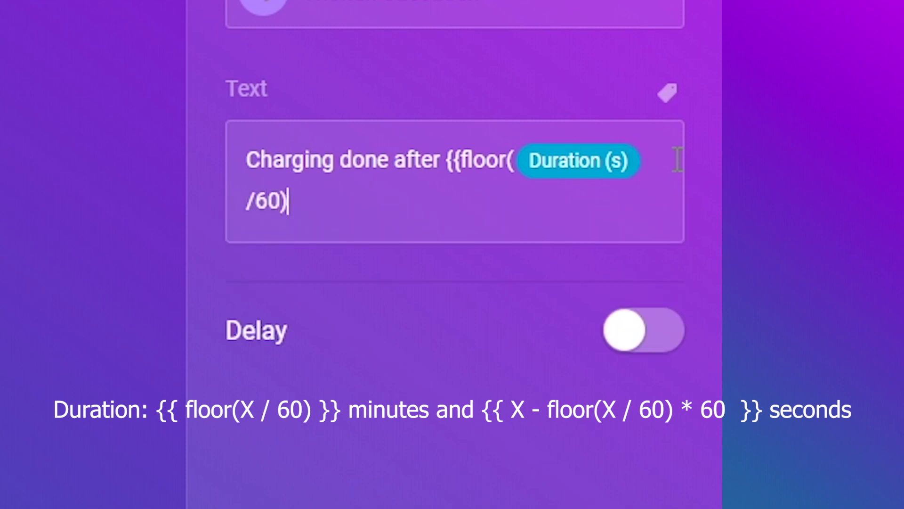
text(}} min)
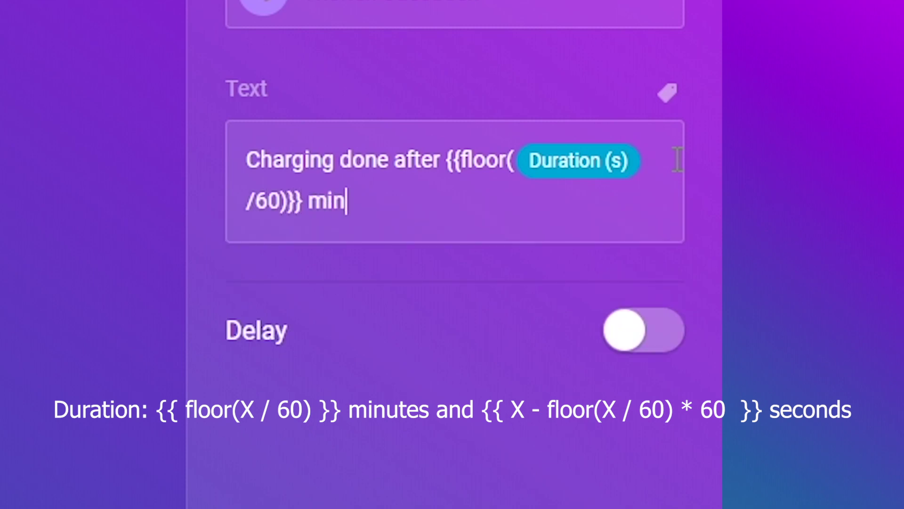
text(utes and {{)
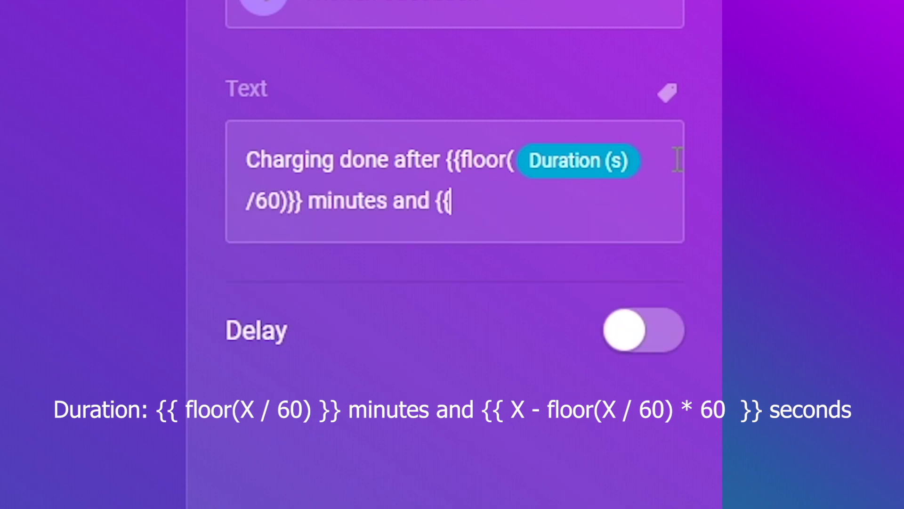
Step: Complete the seconds part '{{Duration-floor(Duration/60)*60}} seconds.' and save the flow
click(659, 101)
click(330, 323)
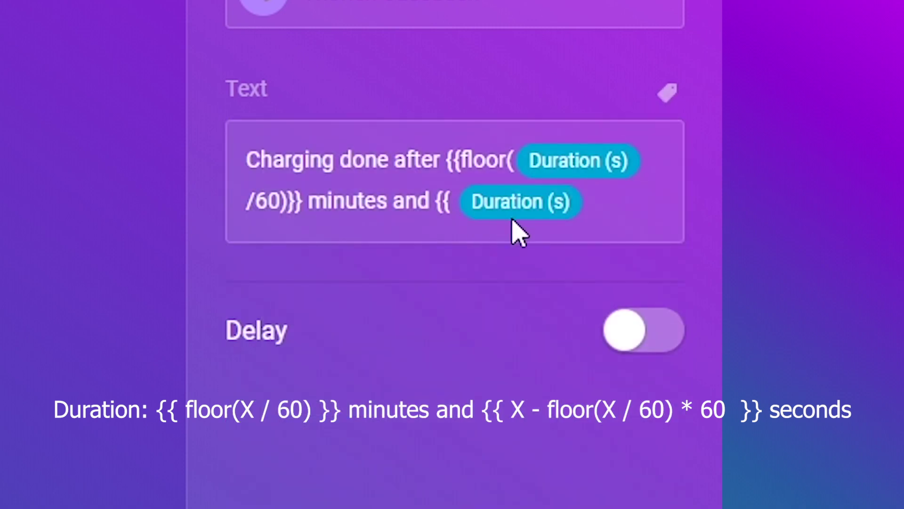
text(-floor()
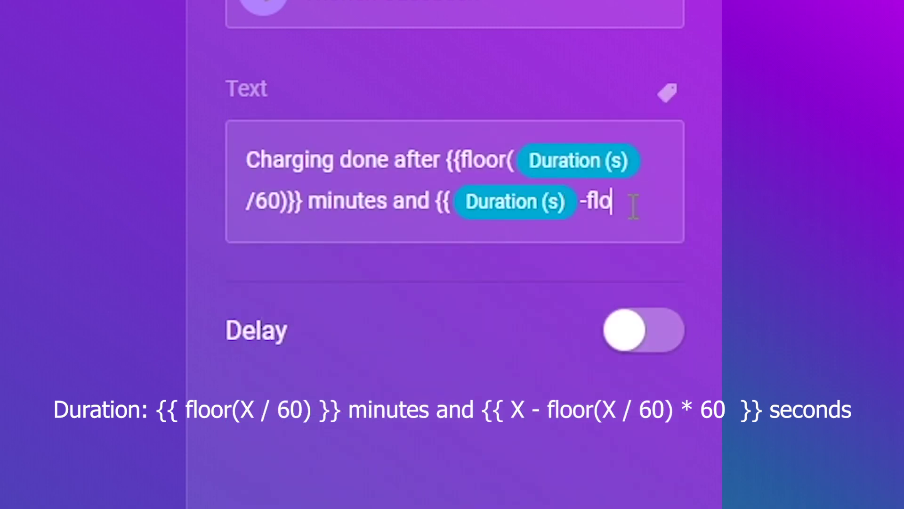
click(662, 100)
click(301, 324)
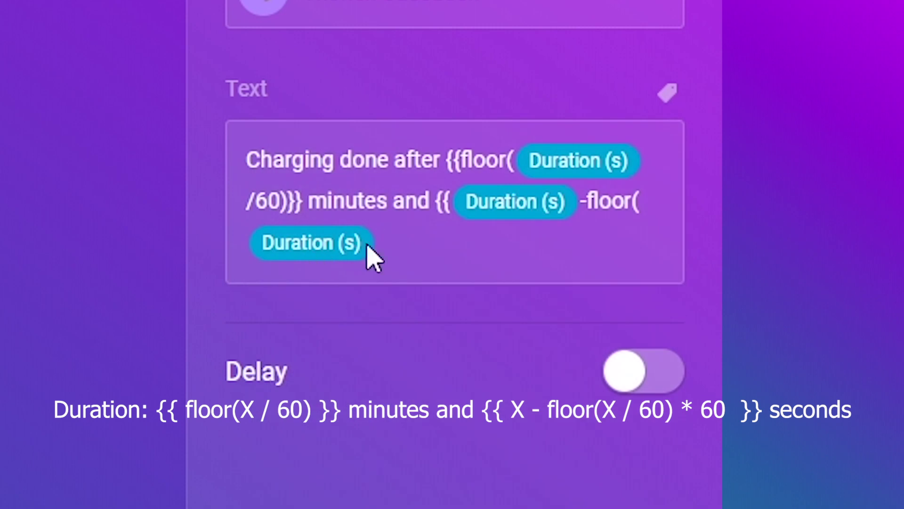
click(391, 242)
text(/60)*)
key(BackSpace)
text()*60)
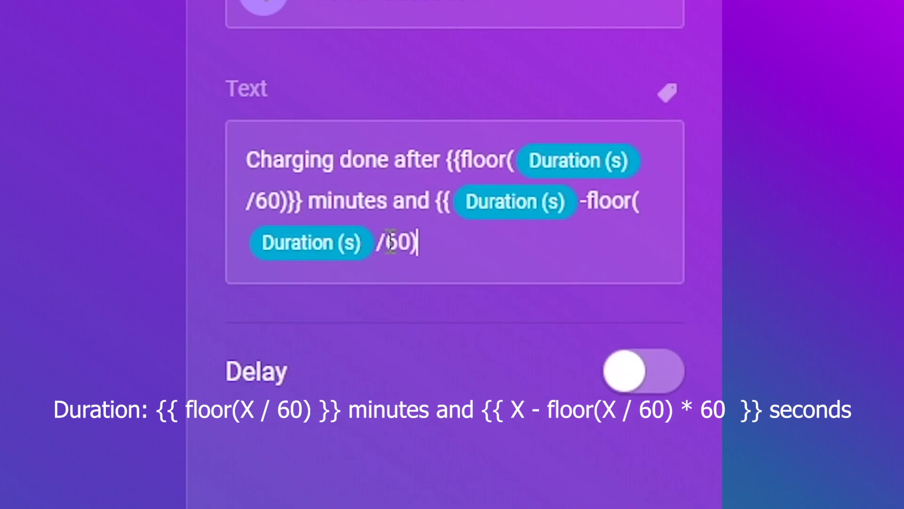
text(}} seconds.)
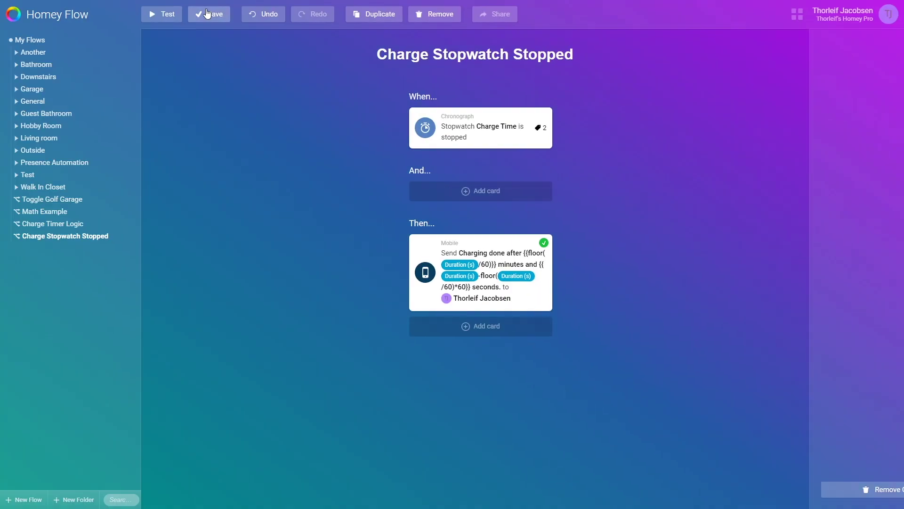
click(206, 10)
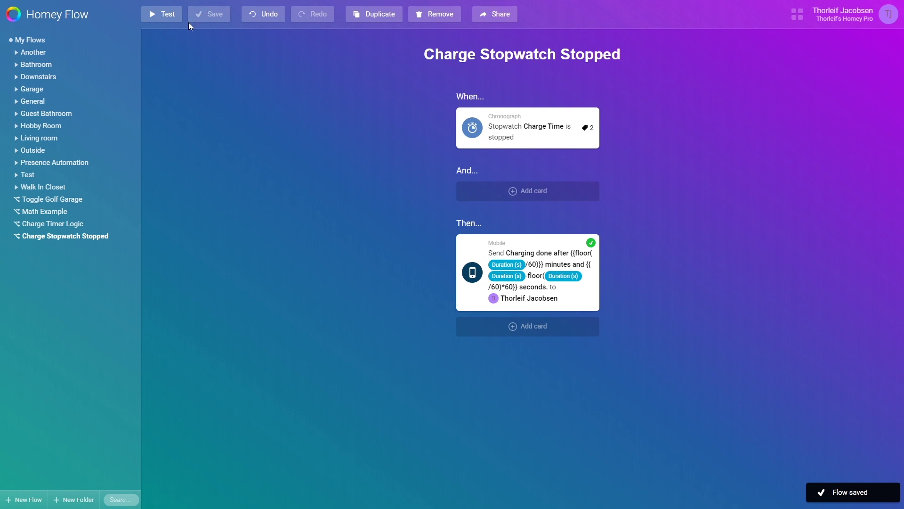
Step: Test-run the flow with Duration 277 seconds, receiving '4 minutes and 37 seconds'
click(162, 15)
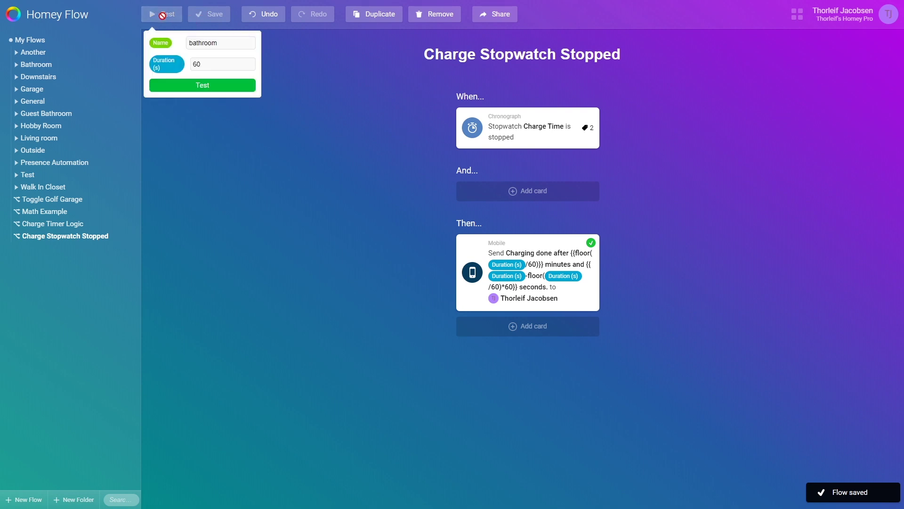
double_click(215, 65)
text(277)
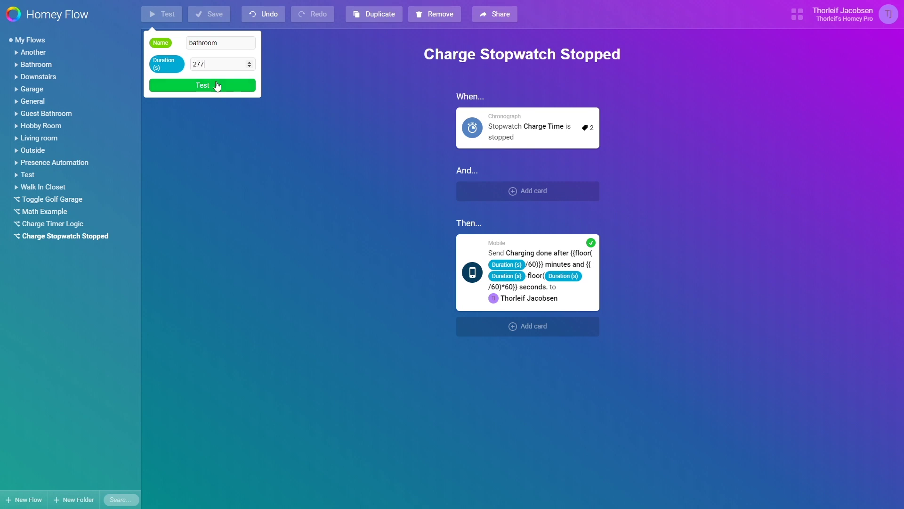
click(213, 87)
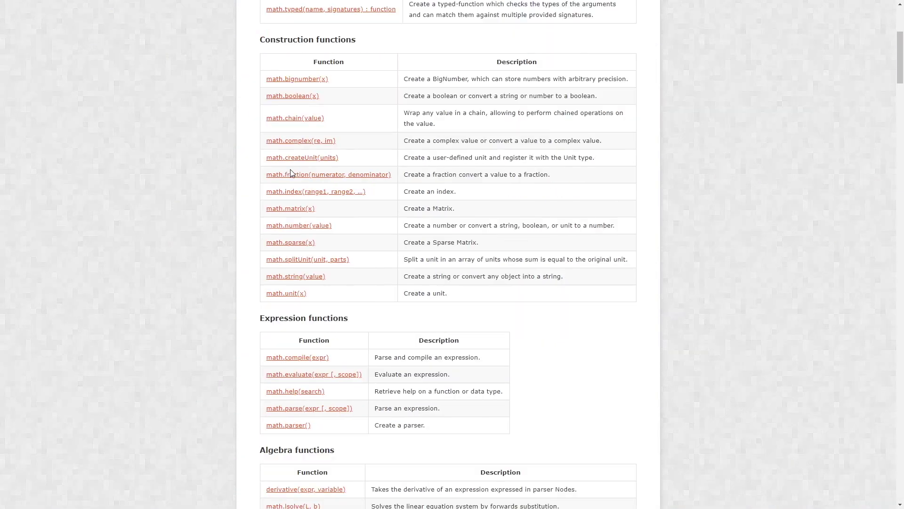
Step: Scroll the math.js reference past Expression and Algebra to the Arithmetic functions list, including math.round(x [, n])
scroll(292, 240, down, 5)
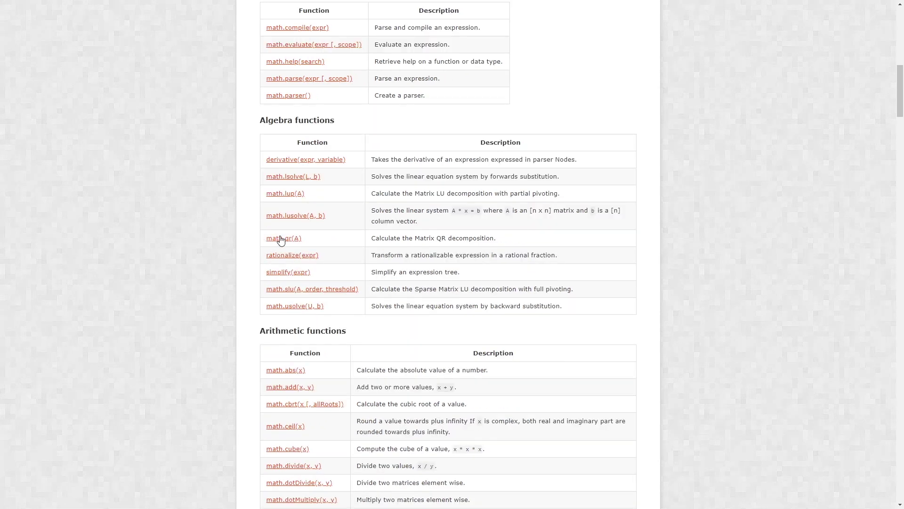
double_click(278, 142)
click(296, 271)
scroll(295, 270, down, 3)
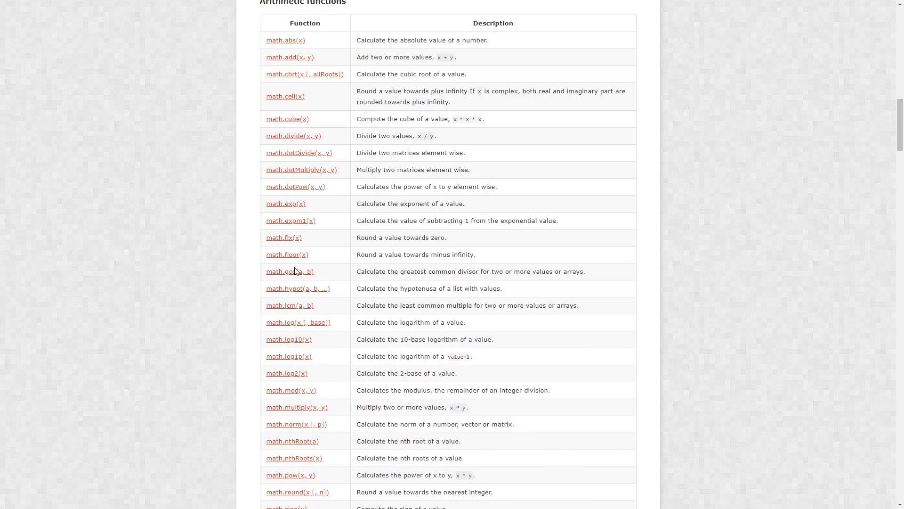
scroll(287, 236, down, 2)
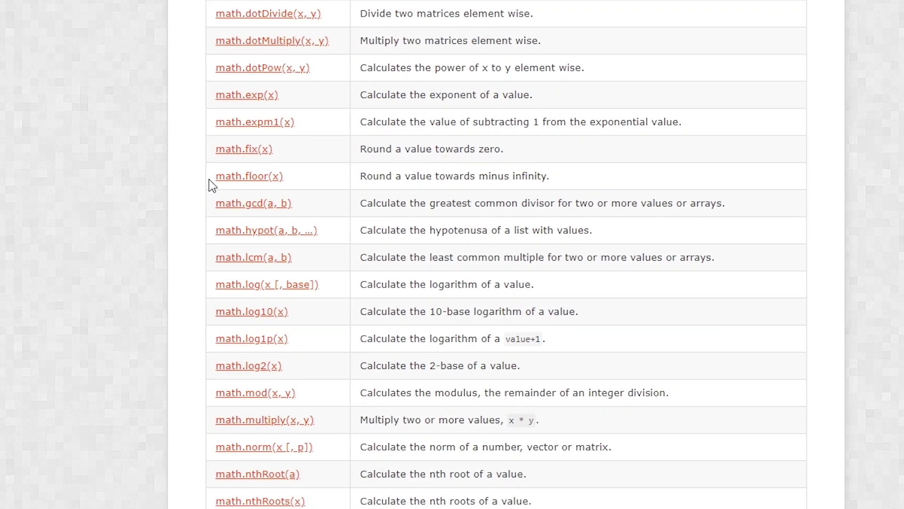
scroll(269, 282, down, 4)
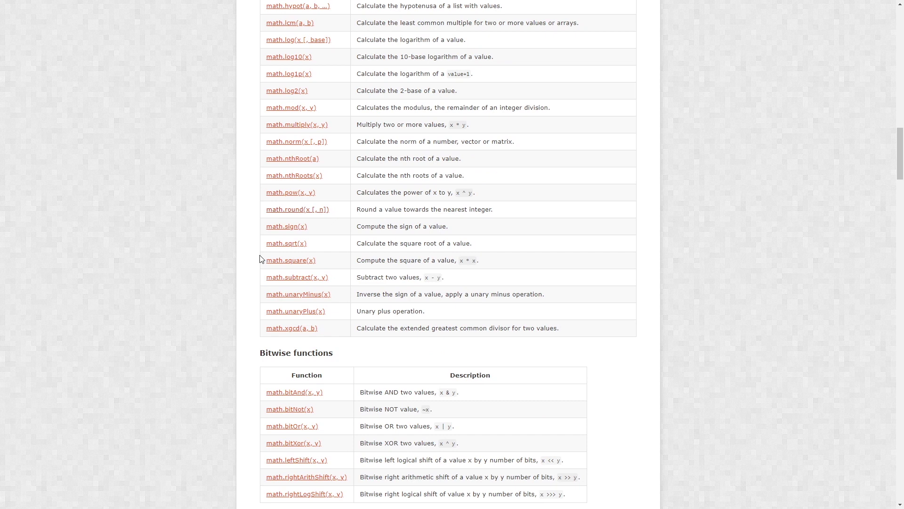
Step: Scroll the Function round page down to its examples, such as math.round(3.2) returning 3
scroll(328, 280, down, 1)
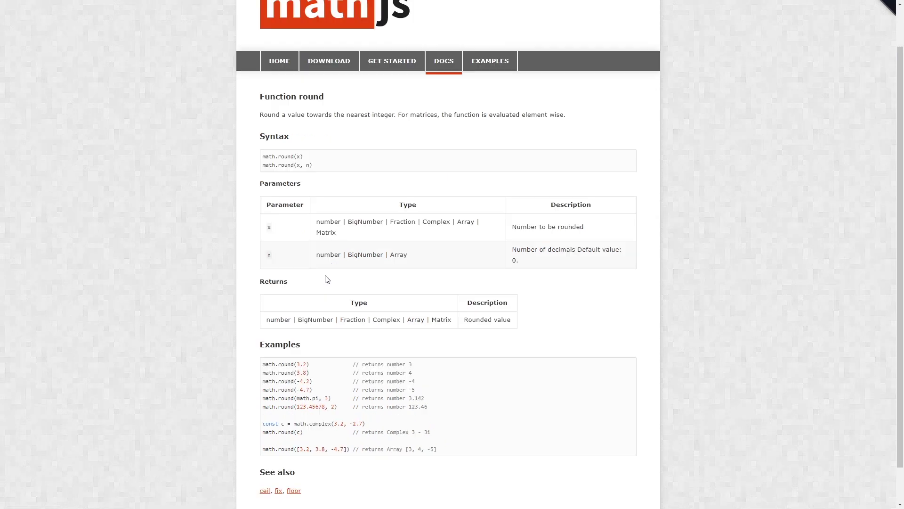
scroll(307, 277, down, 1)
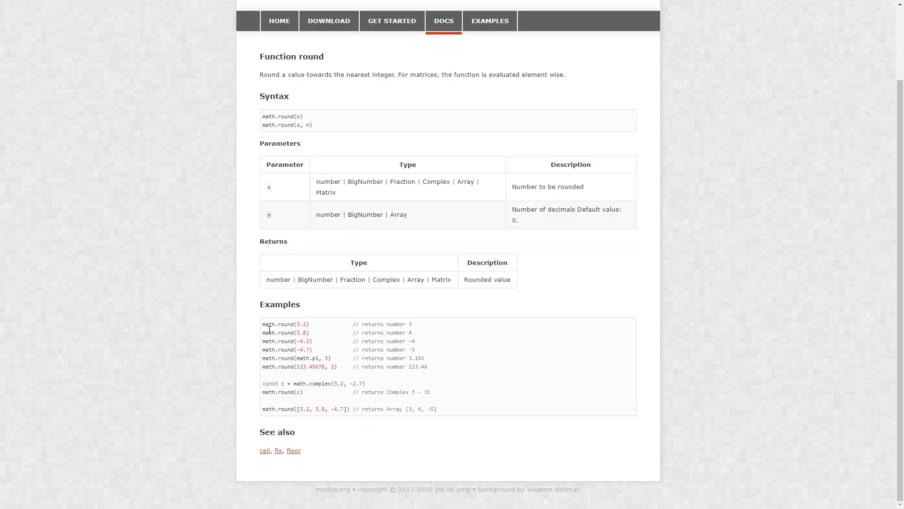
drag(262, 324, 454, 414)
click(458, 414)
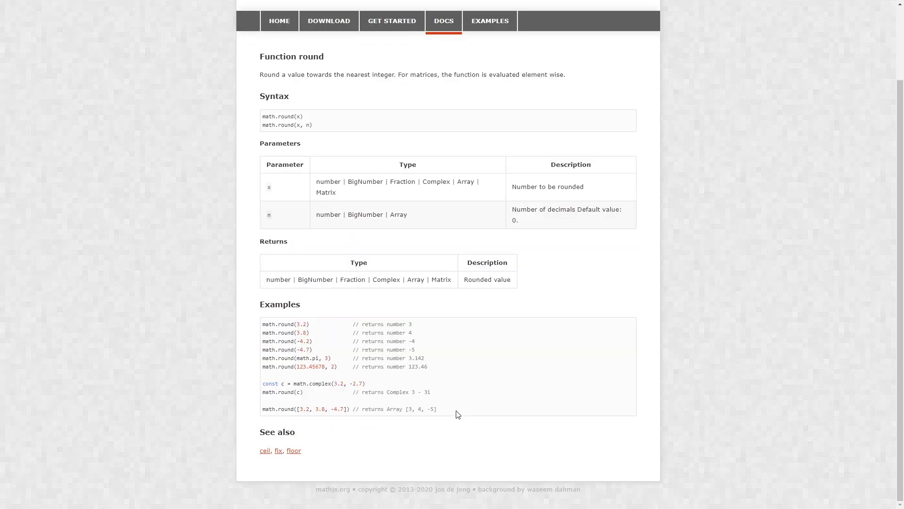